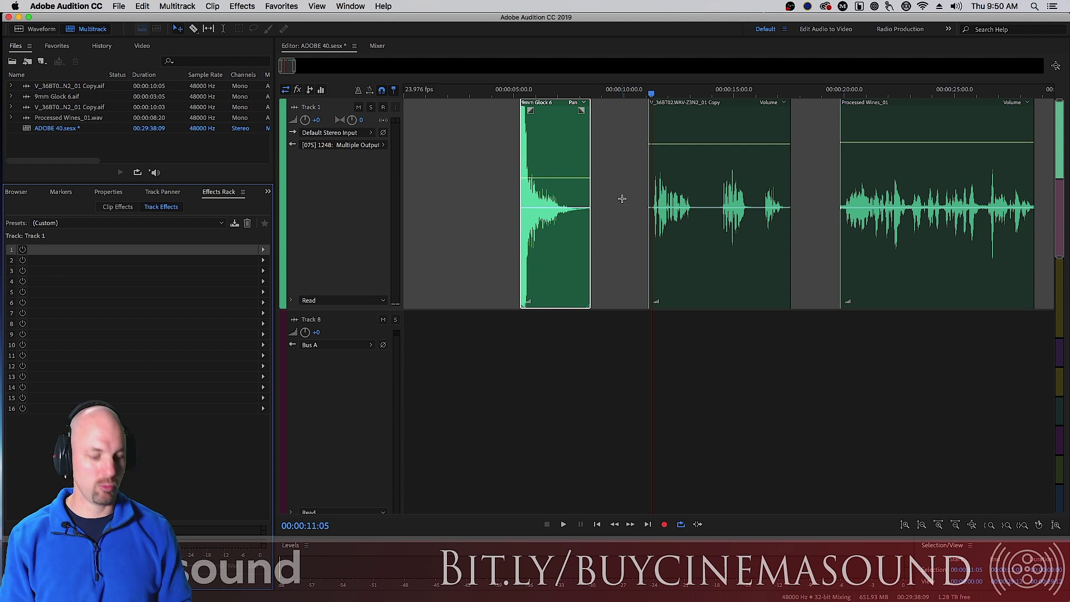
Step: Play the 9mm Glock 6 clip on Track 1, and play from the start of the first dialogue clip through Processed Wires_01
{"action": "left_click", "coordinate": [511, 142]}
{"action": "key", "text": "space"}
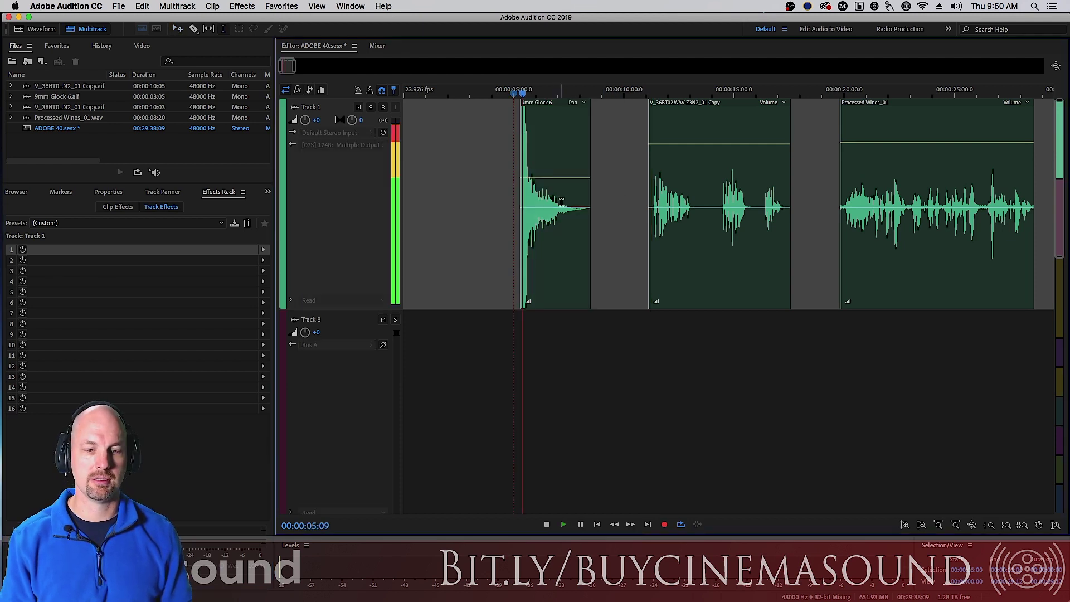
{"action": "left_click", "coordinate": [642, 163]}
{"action": "key", "text": "space"}
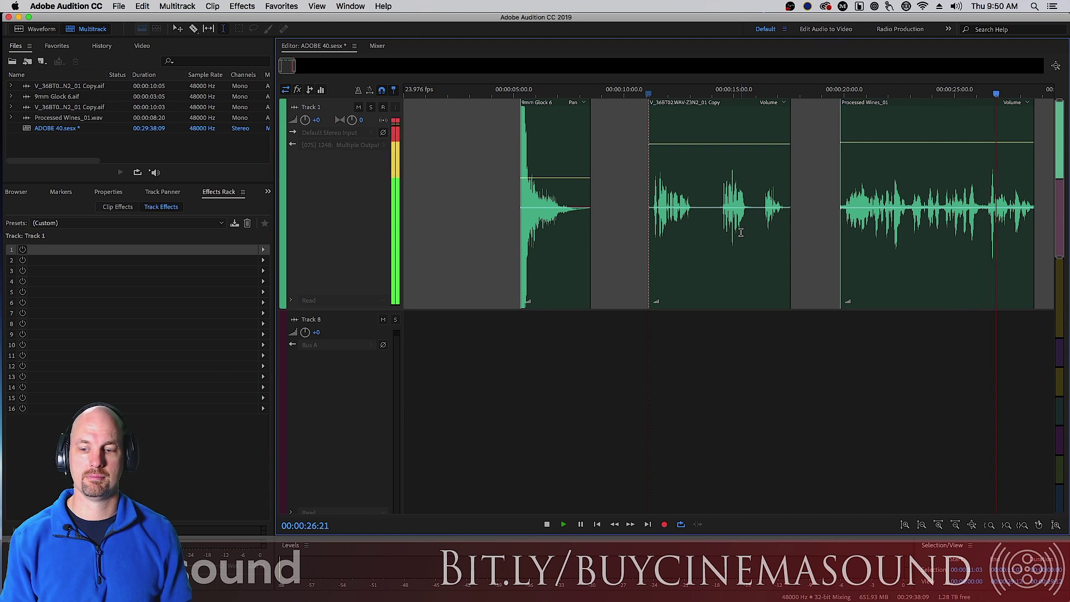
{"action": "key", "text": "space"}
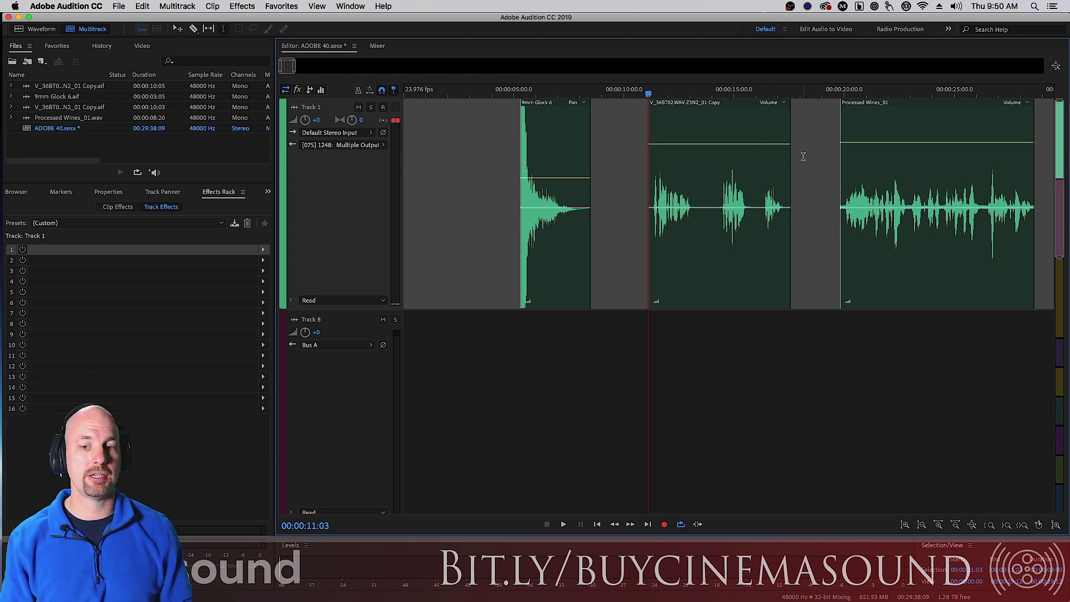
Step: Select the 9mm Glock 6 clip with the Move tool and review the effect categories available for its clip effects
{"action": "key", "text": "v"}
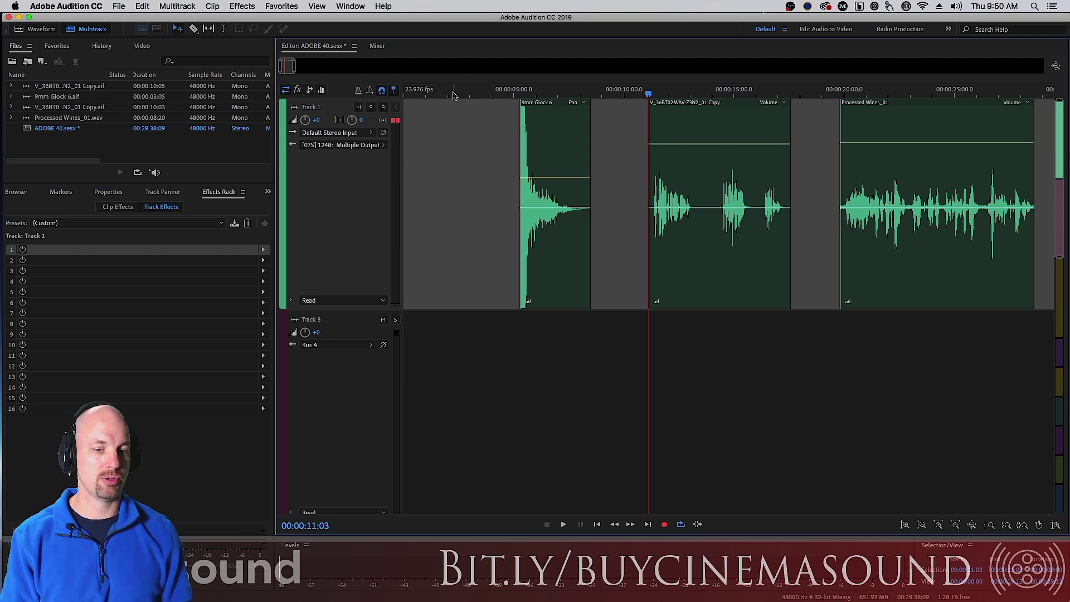
{"action": "left_click", "coordinate": [557, 131]}
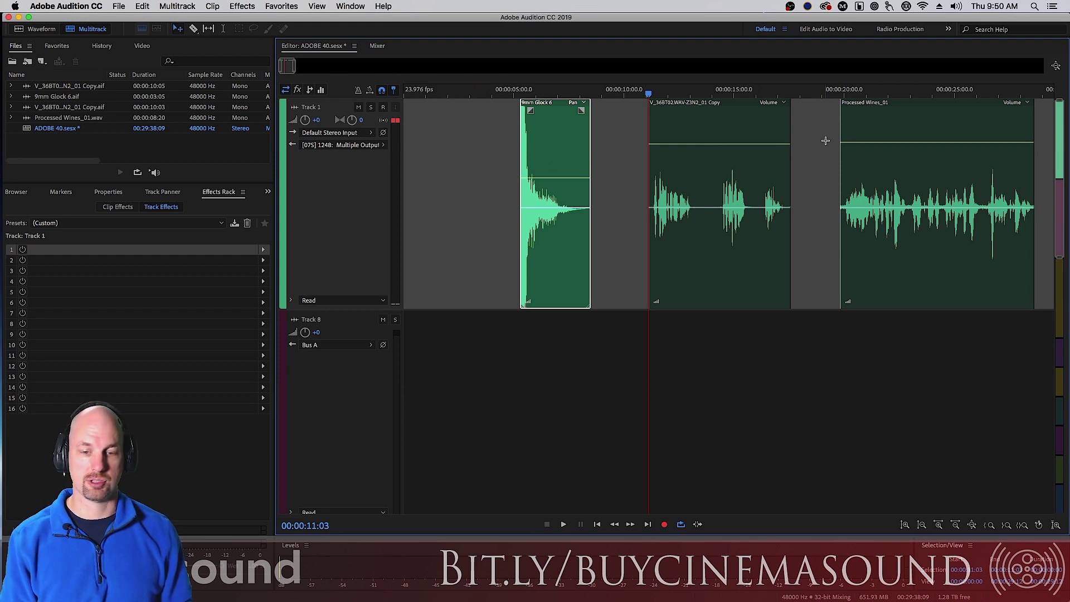
{"action": "left_click", "coordinate": [247, 9]}
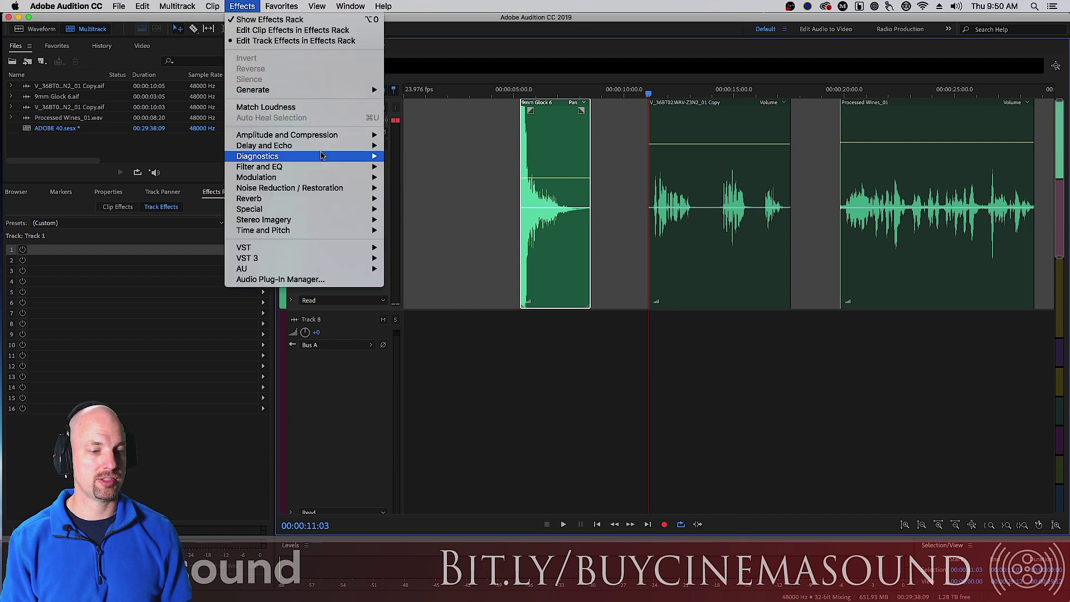
{"action": "mouse_move", "coordinate": [321, 154]}
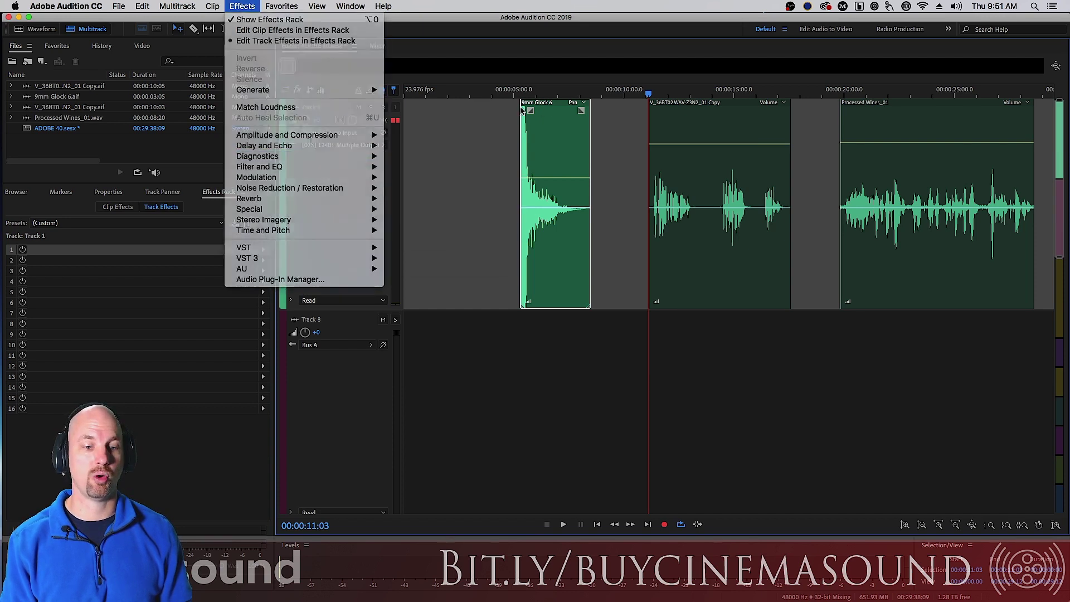
{"action": "left_click", "coordinate": [168, 213]}
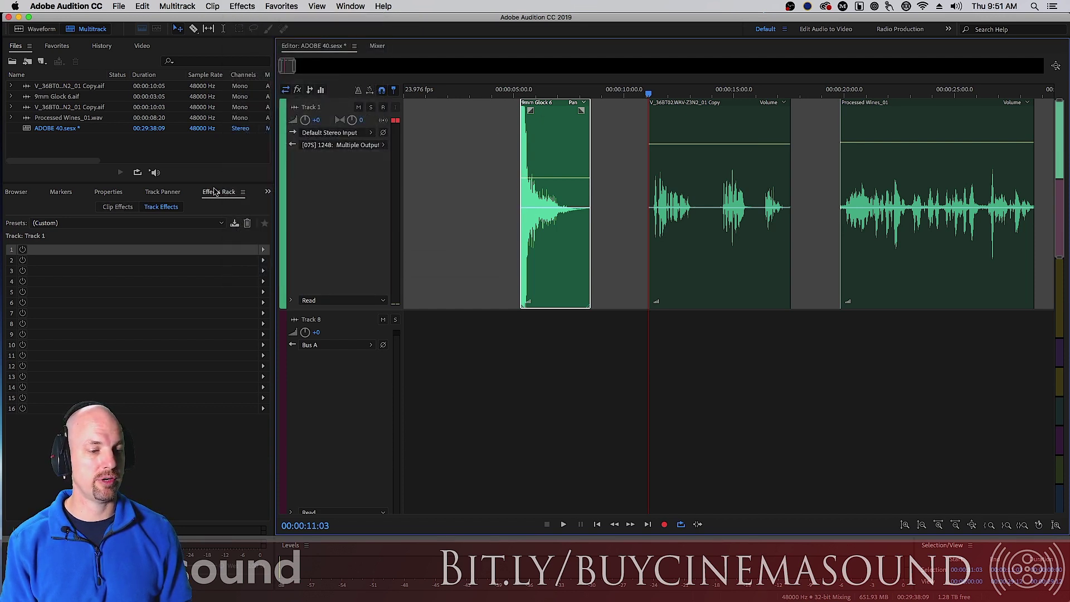
{"action": "left_click", "coordinate": [118, 208]}
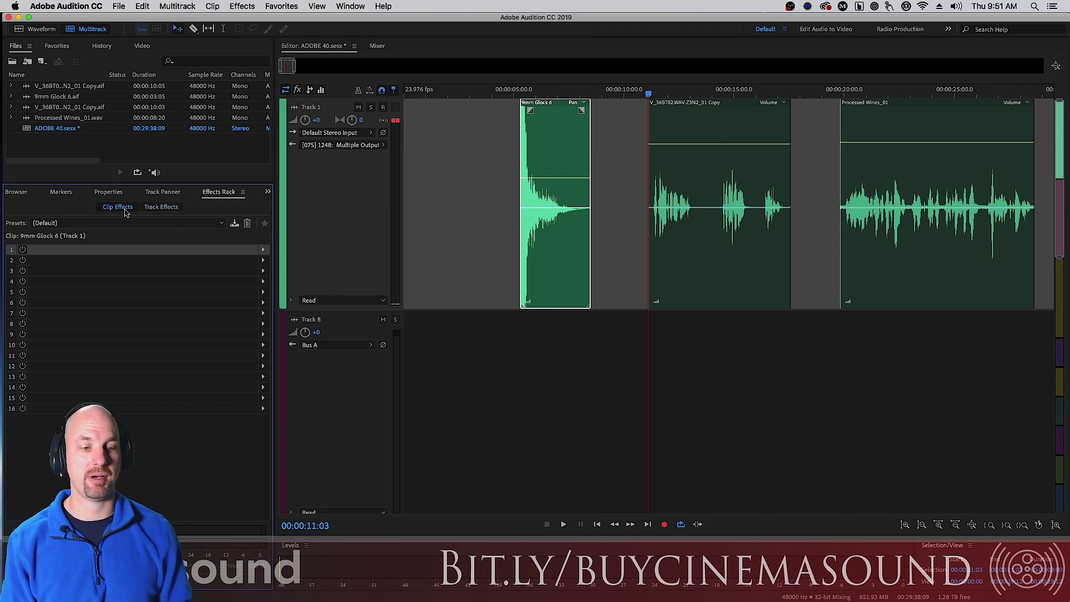
{"action": "left_click", "coordinate": [263, 251]}
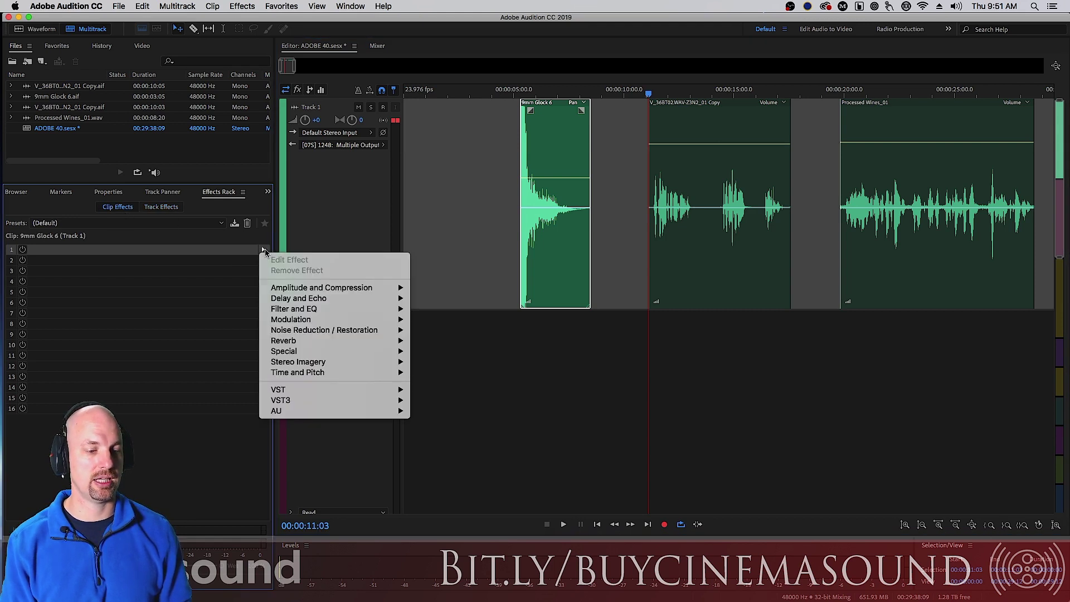
{"action": "left_click", "coordinate": [463, 164]}
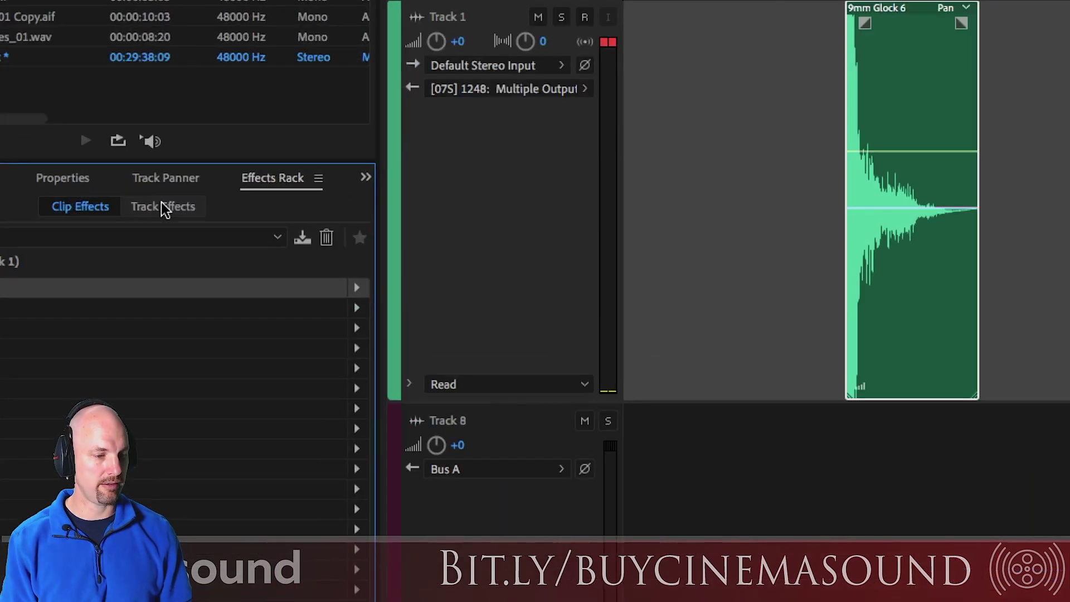
Step: Add the Dynamics effect to slot 1 of Track 1's track effects and move its window clear of the dialogue clips
{"action": "left_click", "coordinate": [163, 208]}
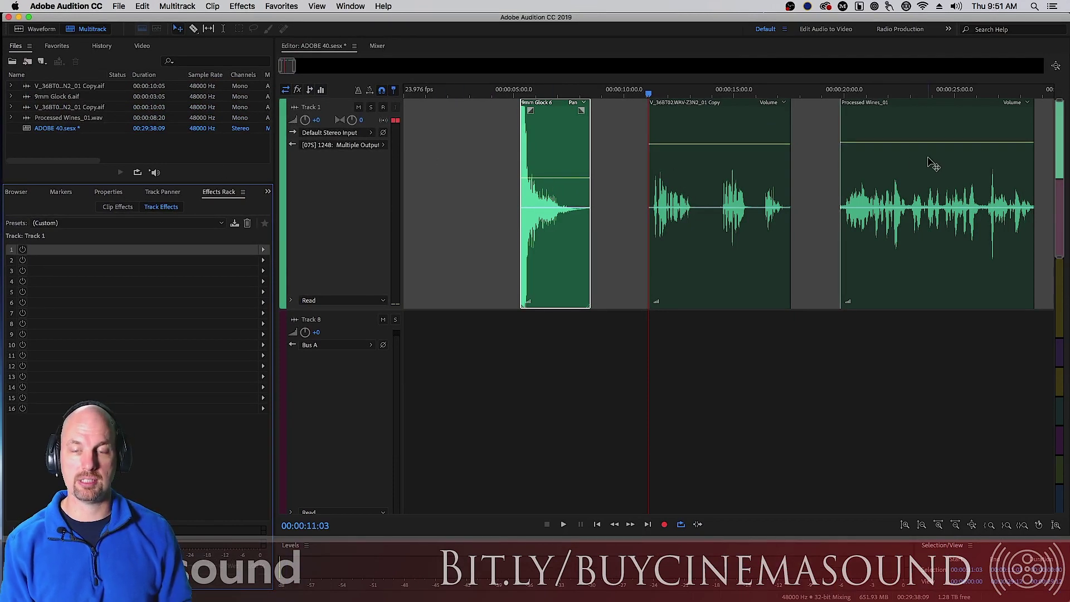
{"action": "left_click", "coordinate": [263, 251]}
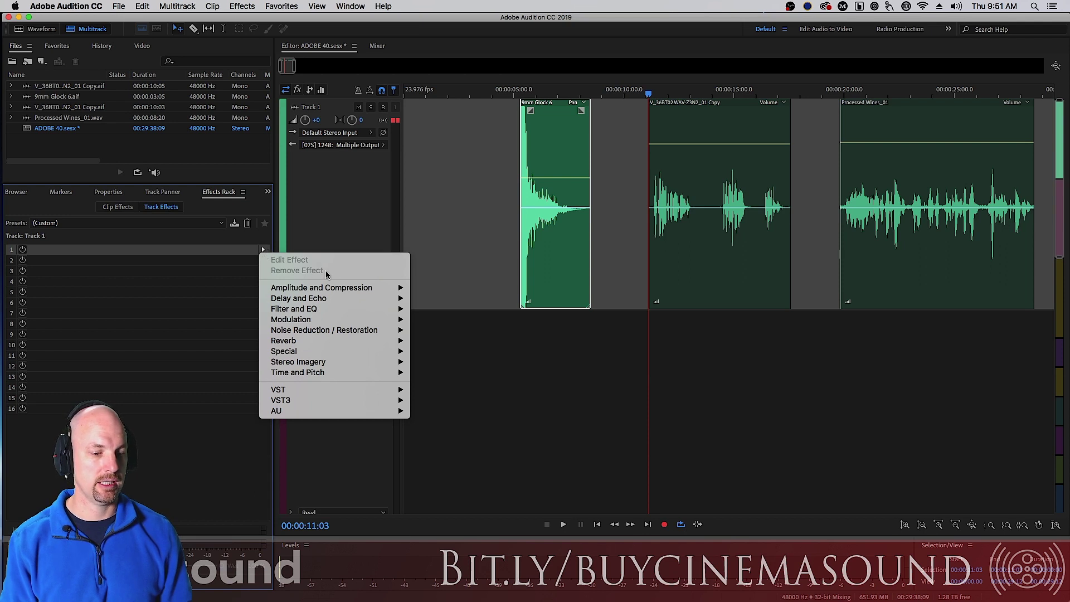
{"action": "mouse_move", "coordinate": [354, 291]}
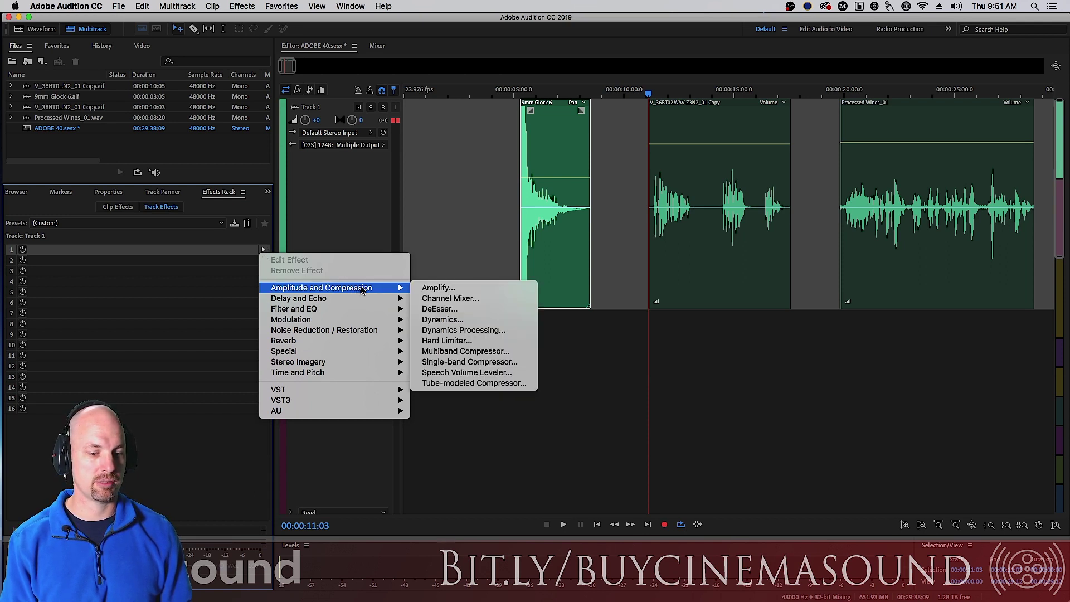
{"action": "left_click", "coordinate": [477, 322]}
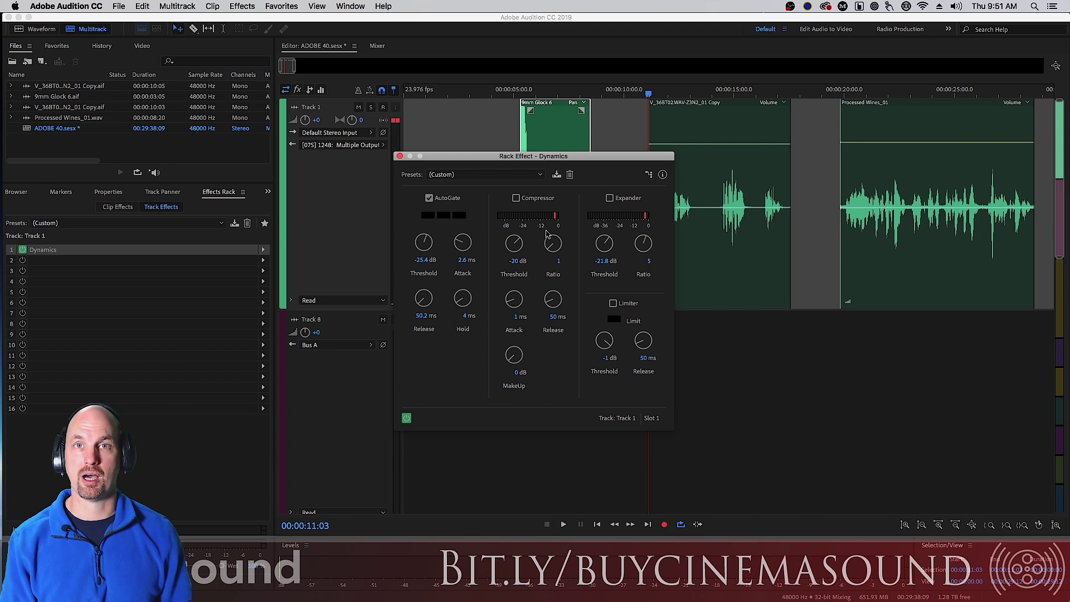
{"action": "left_click_drag", "start_coordinate": [595, 159], "coordinate": [430, 117]}
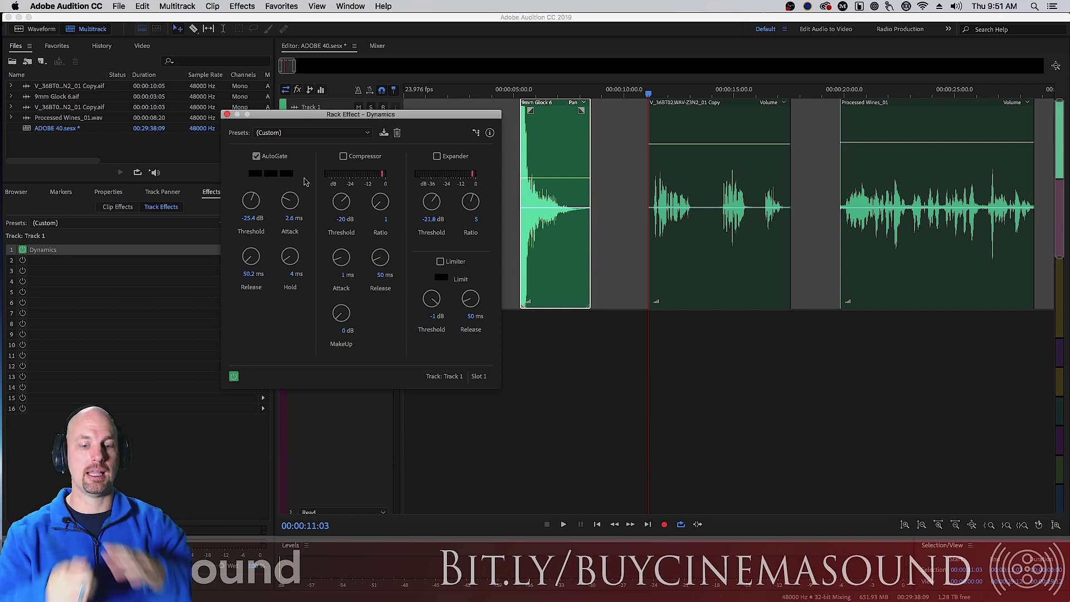
Step: Play the first dialogue clip twice through the Dynamics AutoGate and watch its indicator lights
{"action": "key", "text": "space"}
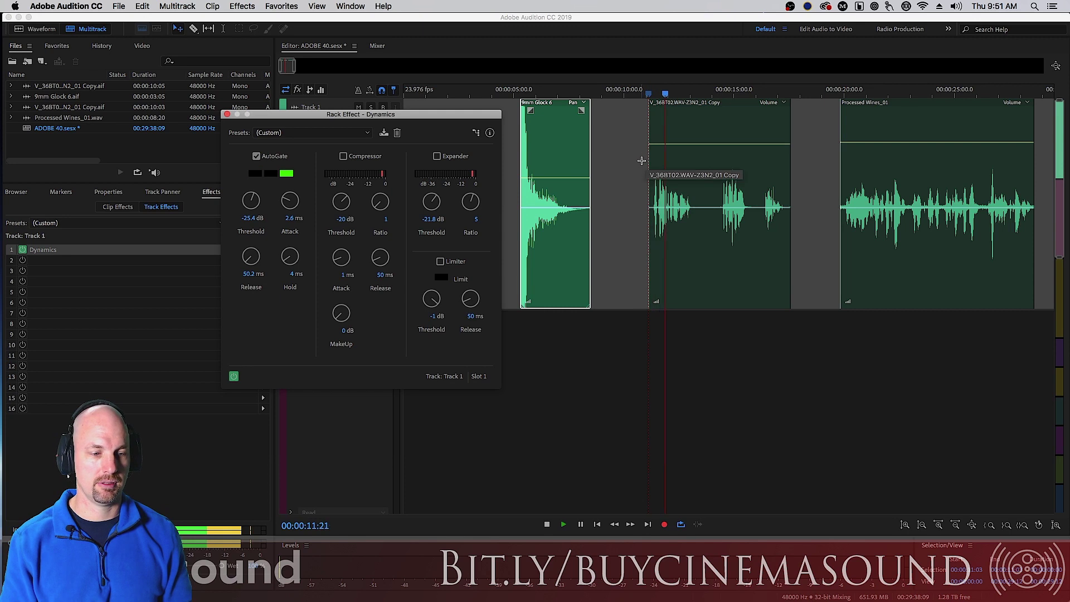
{"action": "key", "text": "space"}
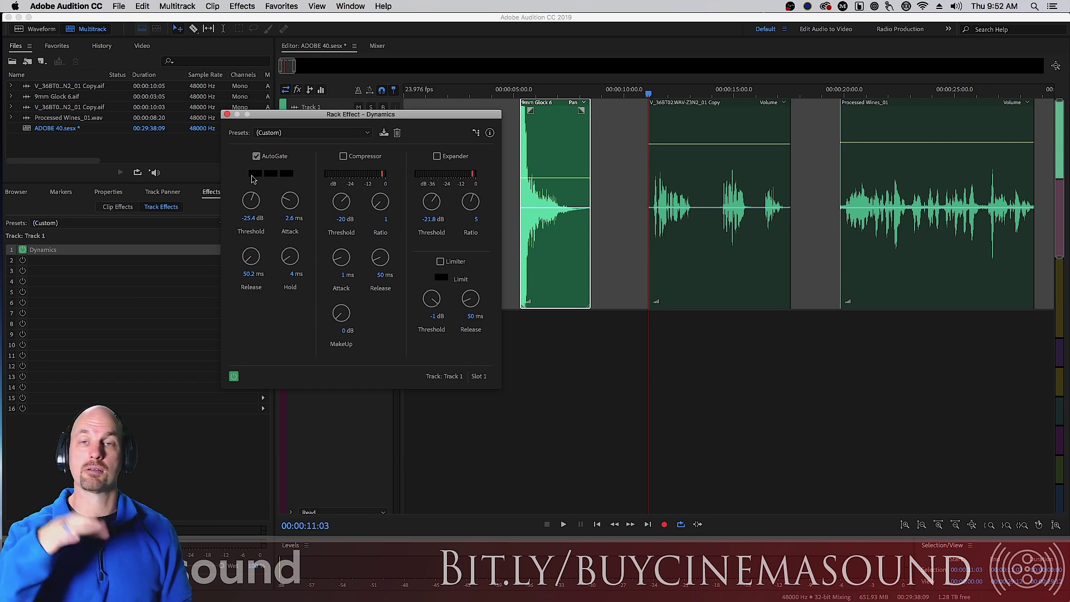
{"action": "key", "text": "space"}
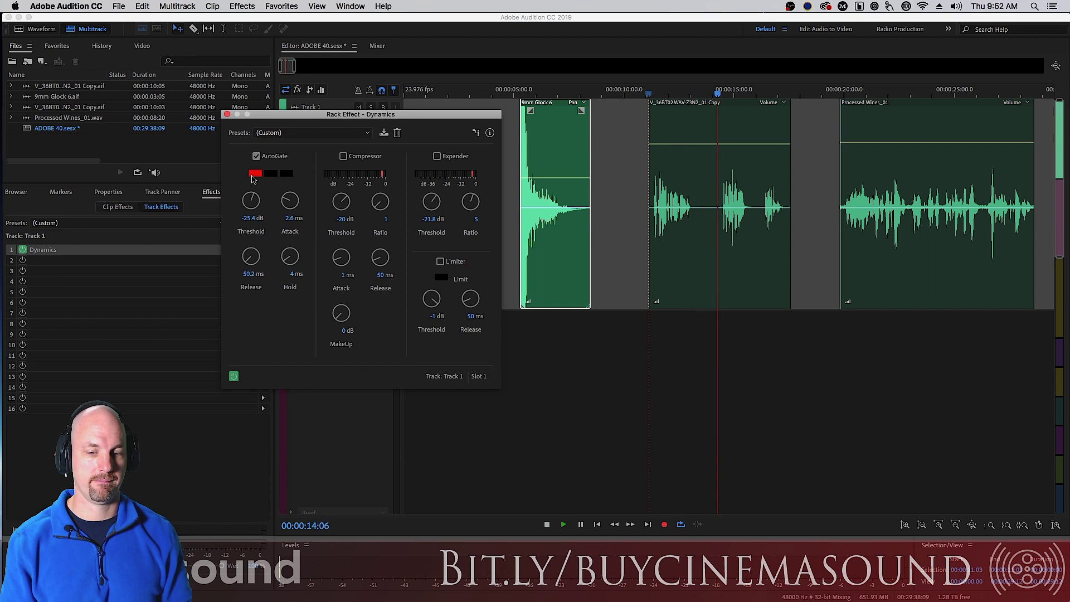
{"action": "key", "text": "space"}
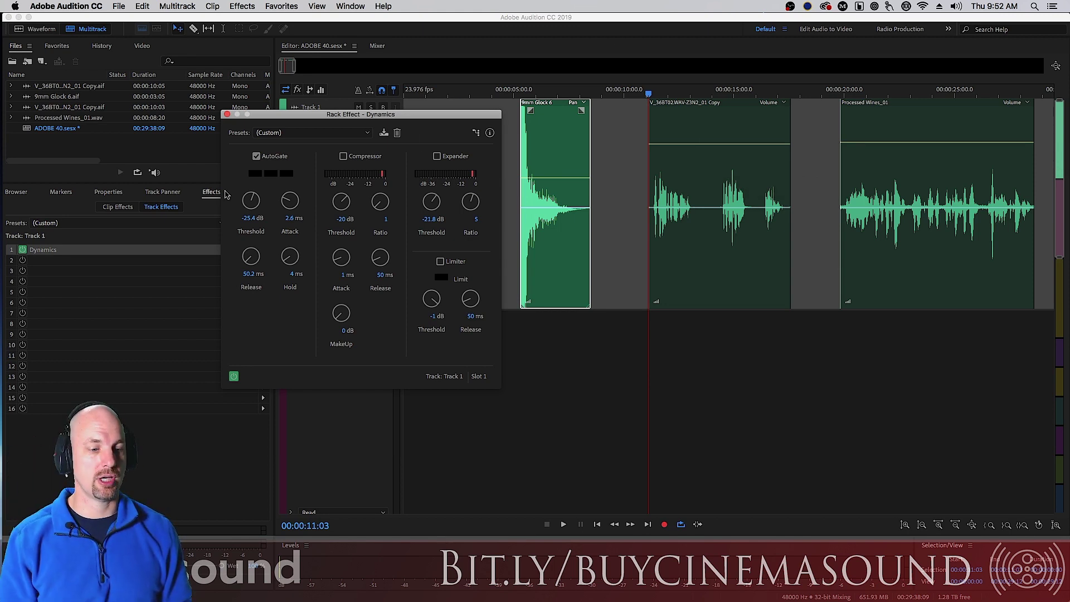
Step: Set the AutoGate threshold to -60 dB and audition the first dialogue clip
{"action": "left_click_drag", "start_coordinate": [252, 201], "coordinate": [267, 327]}
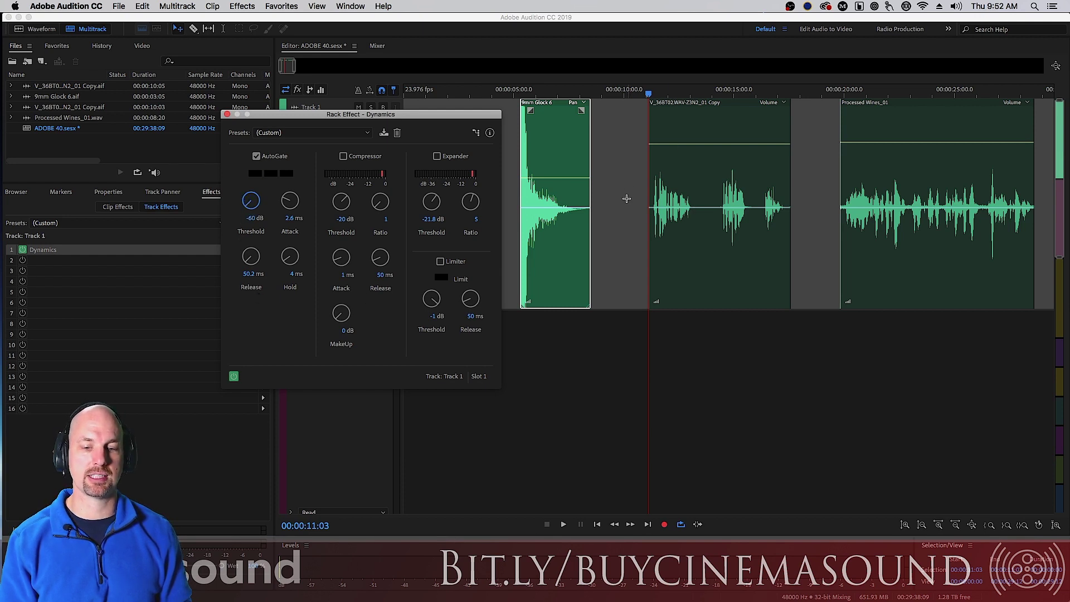
{"action": "key", "text": "space"}
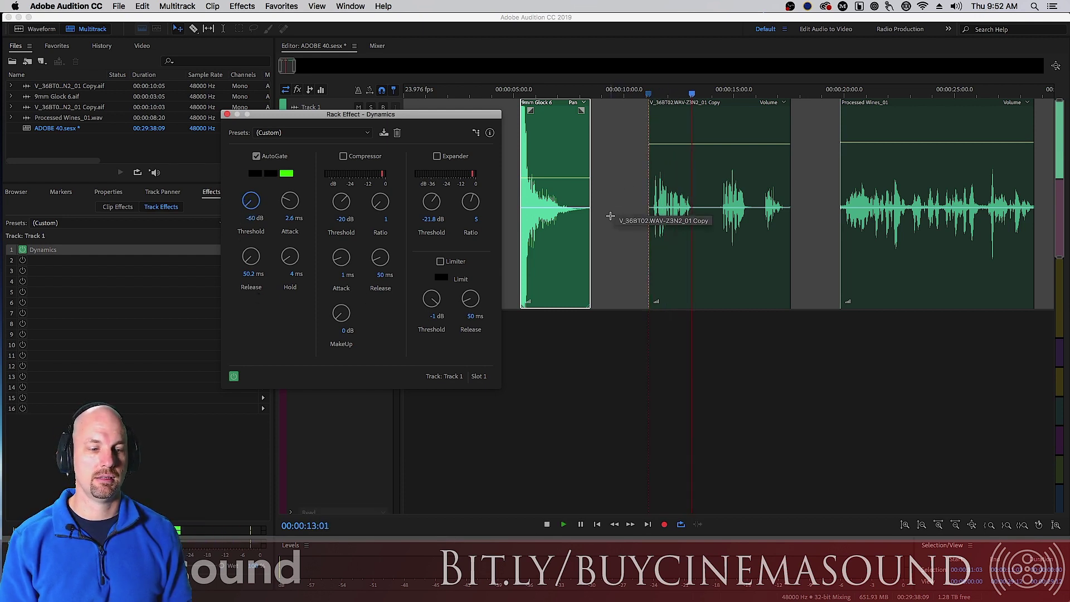
{"action": "key", "text": "space"}
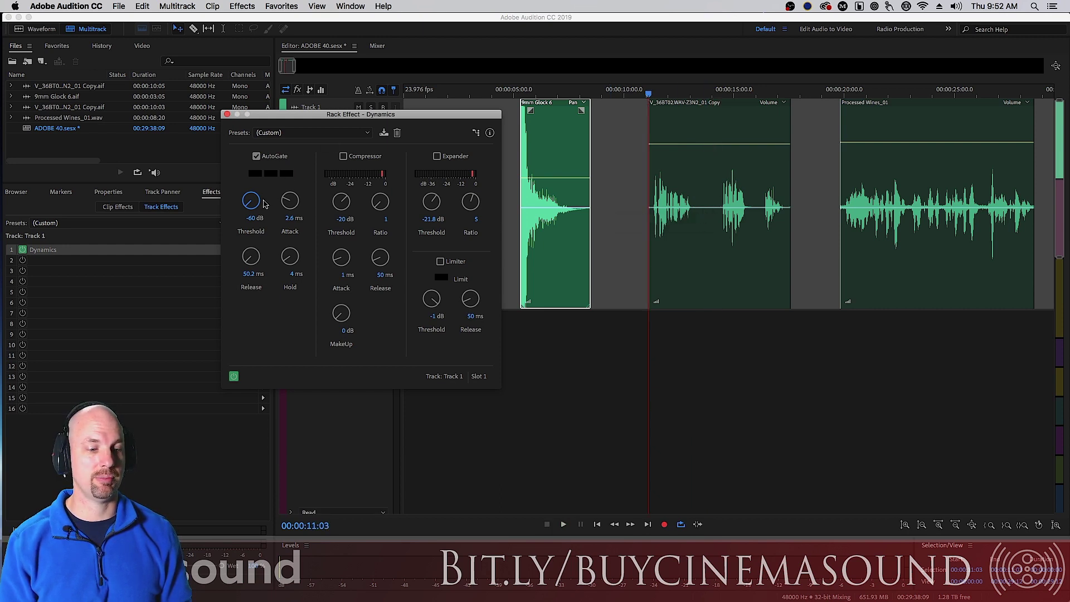
Step: Try AutoGate thresholds of -3 dB and -10.3 dB, auditioning the first dialogue clip at each setting
{"action": "left_click_drag", "start_coordinate": [254, 203], "coordinate": [285, 116]}
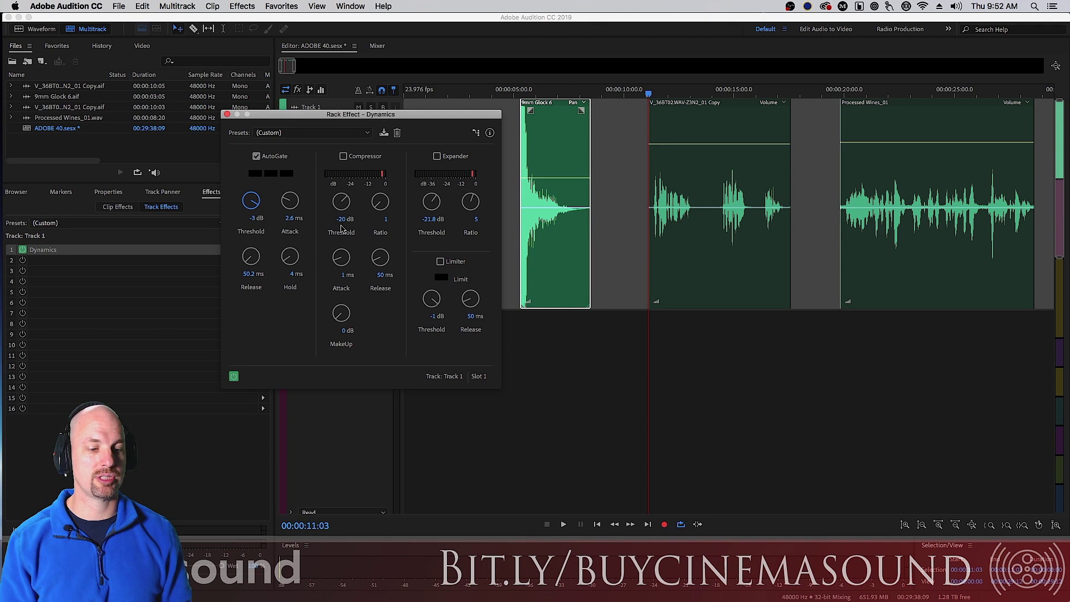
{"action": "key", "text": "space"}
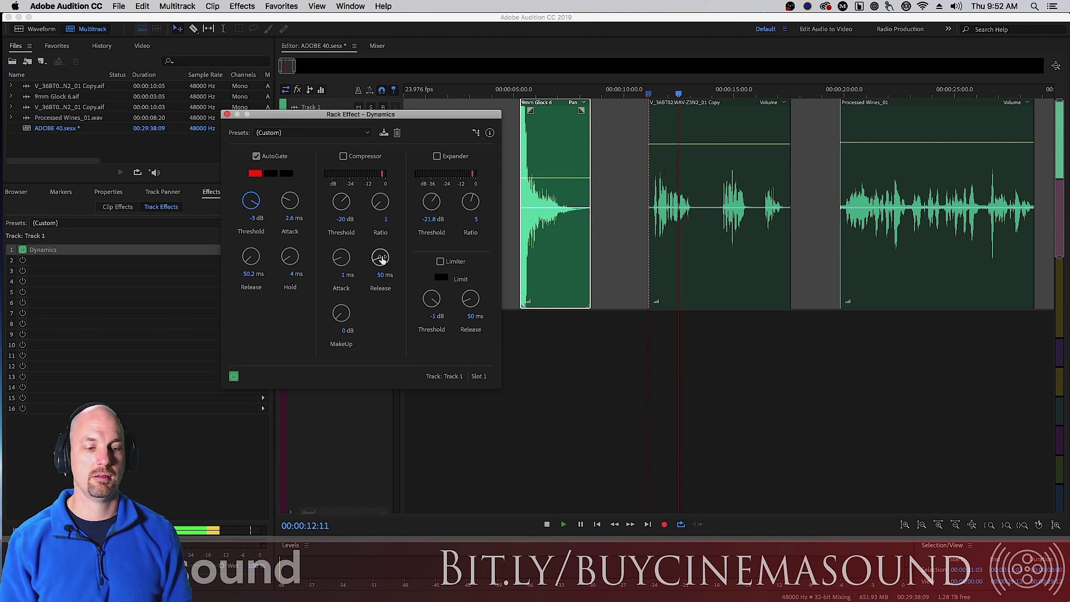
{"action": "key", "text": "space"}
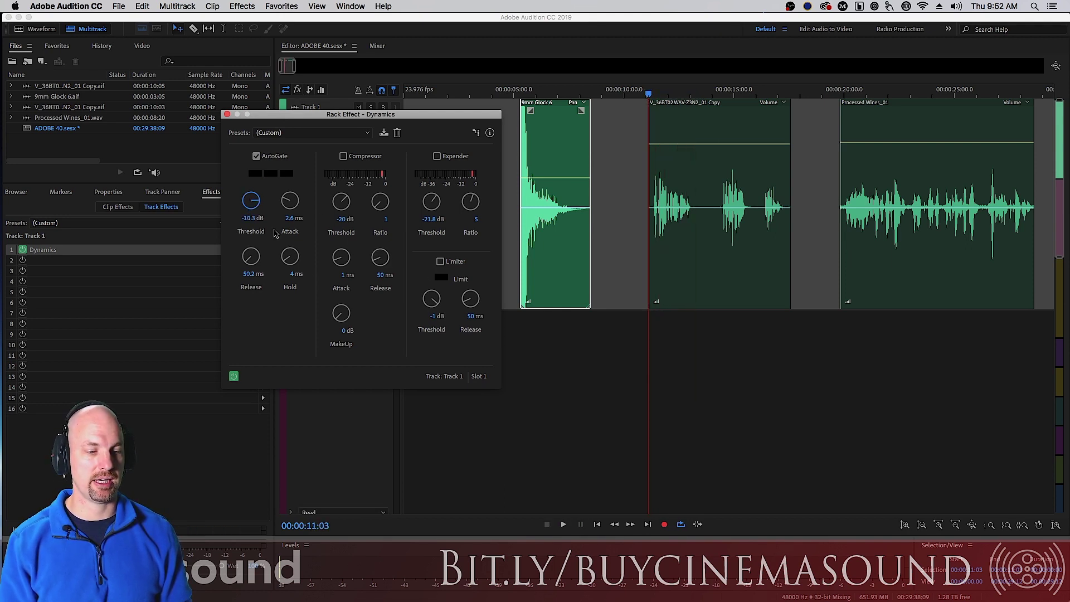
{"action": "key", "text": "space"}
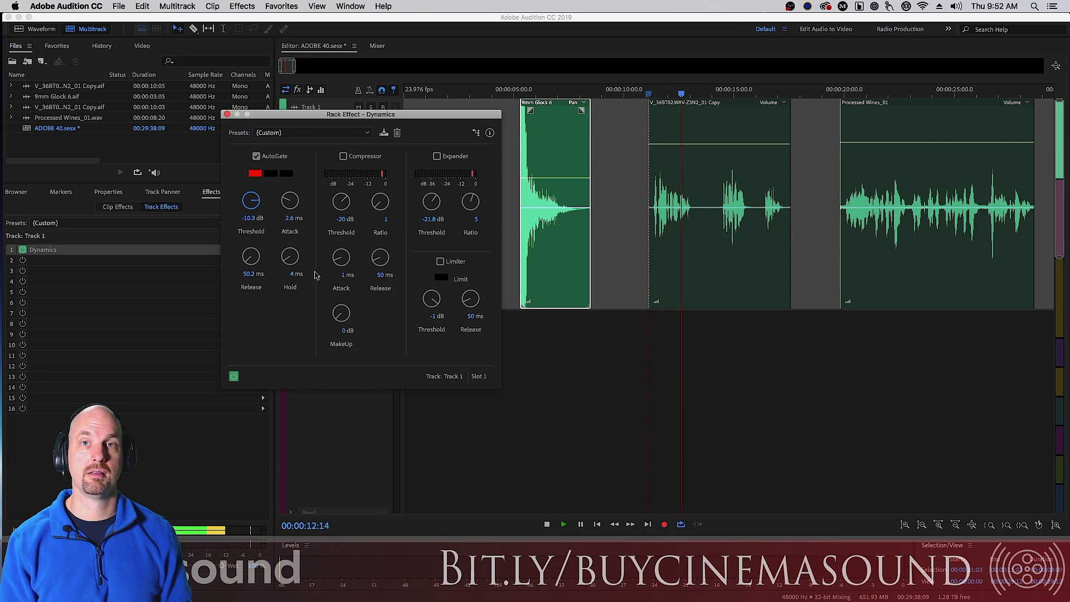
{"action": "key", "text": "space"}
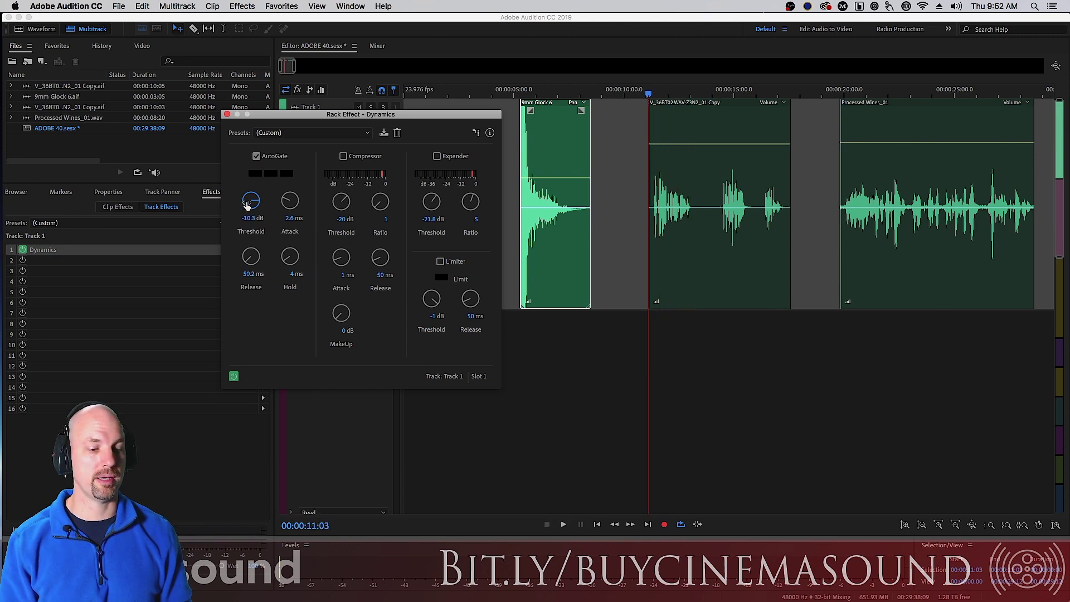
Step: Lower the AutoGate threshold in stages to -34.7 dB while repeatedly auditioning the first dialogue clip
{"action": "left_click_drag", "start_coordinate": [251, 204], "coordinate": [242, 219]}
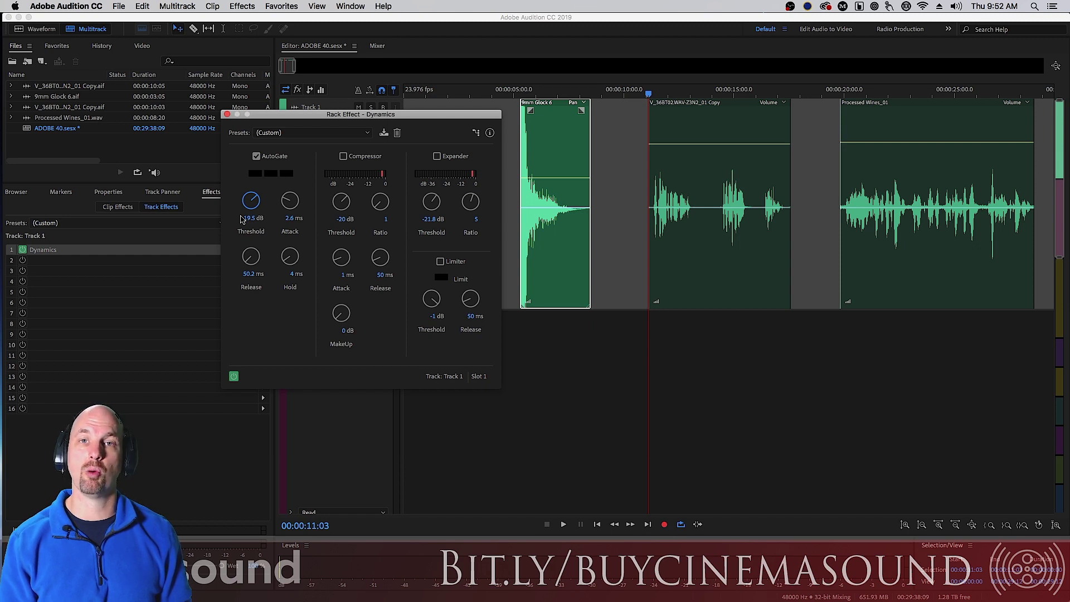
{"action": "left_click_drag", "start_coordinate": [242, 219], "coordinate": [248, 205]}
{"action": "key", "text": "space"}
{"action": "key", "text": "space"}
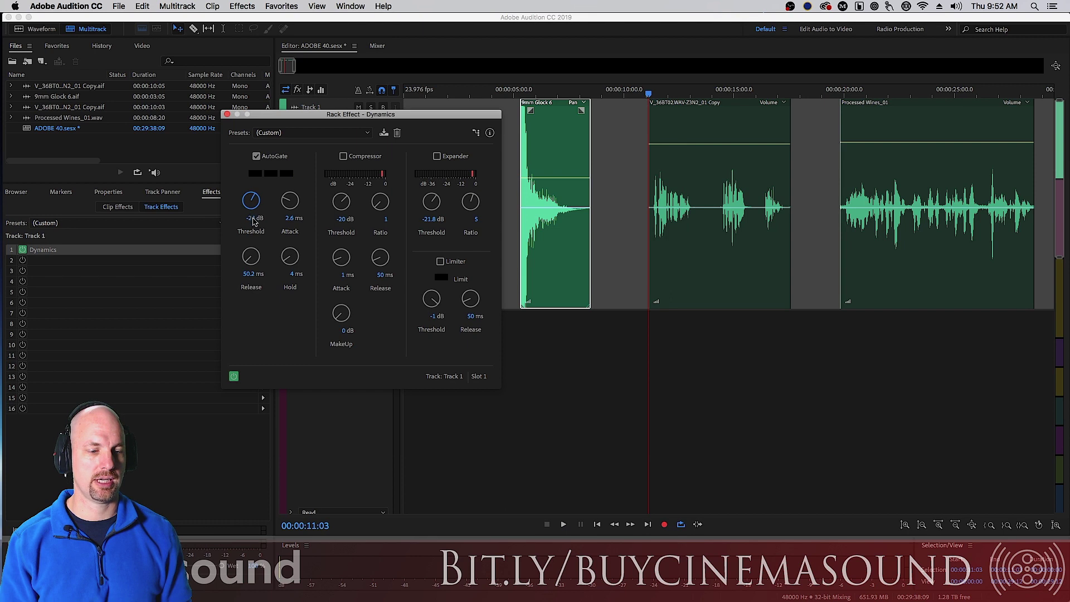
{"action": "key", "text": "space"}
{"action": "mouse_move", "coordinate": [253, 226]}
{"action": "left_mouse_down"}
{"action": "mouse_move", "coordinate": [253, 204]}
{"action": "mouse_move", "coordinate": [258, 212]}
{"action": "left_mouse_up"}
{"action": "key", "text": "space"}
{"action": "key", "text": "space"}
{"action": "key", "text": "space"}
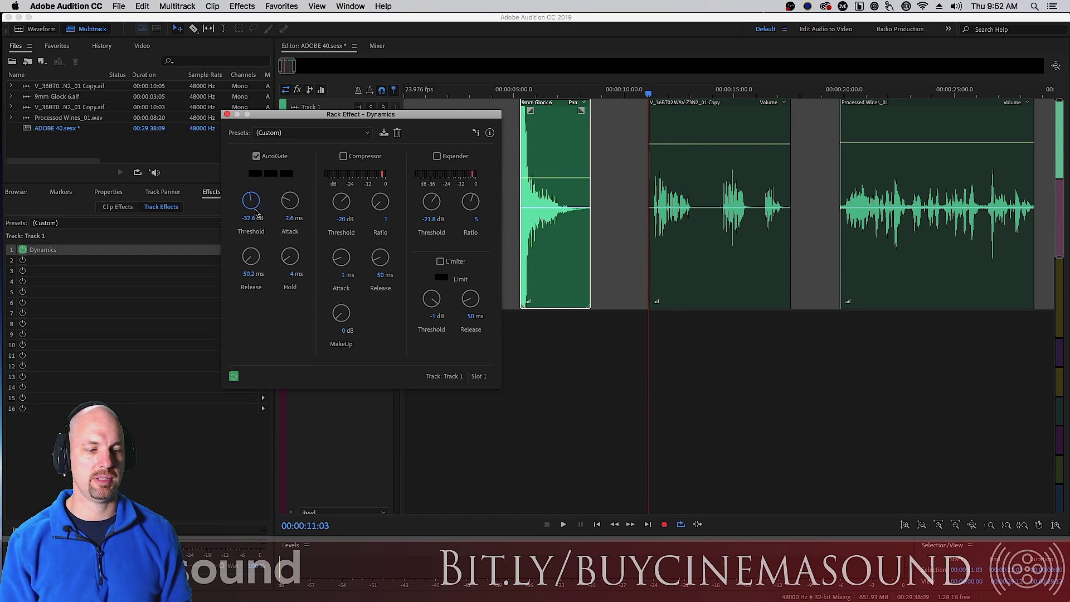
{"action": "key", "text": "space"}
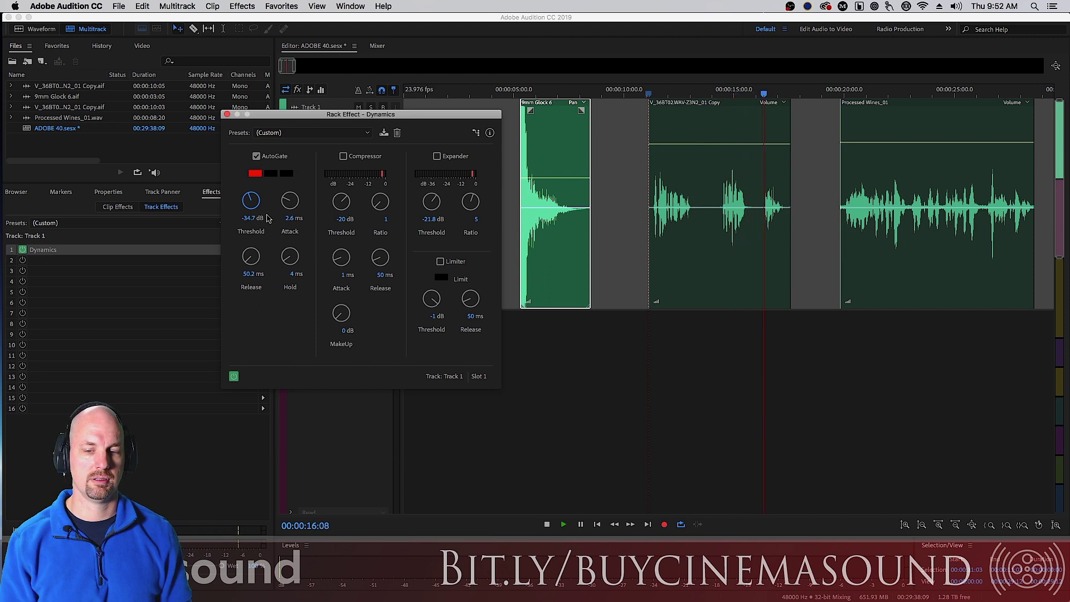
{"action": "key", "text": "space"}
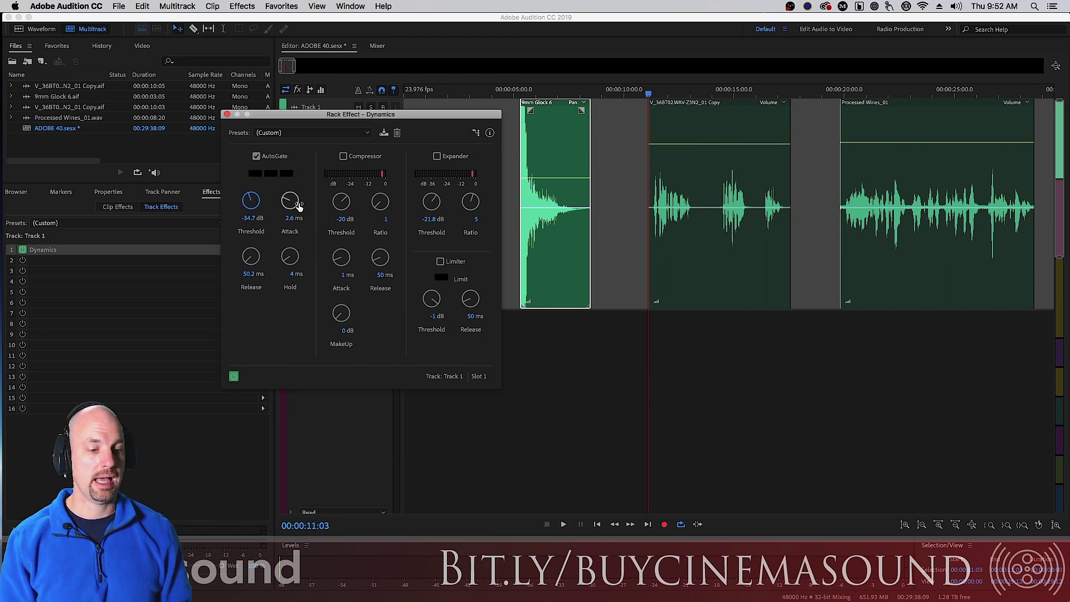
Step: Try an AutoGate attack of 0.6 ms, raise it to 10 ms, and play the first dialogue clip
{"action": "left_click_drag", "start_coordinate": [291, 205], "coordinate": [291, 223]}
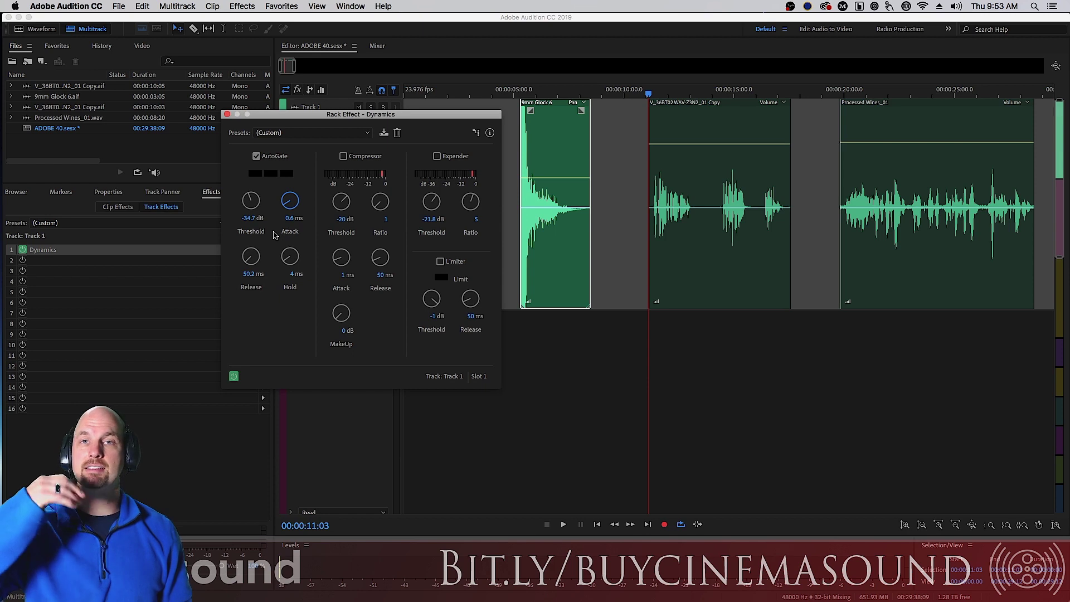
{"action": "left_click_drag", "start_coordinate": [298, 204], "coordinate": [296, 186]}
{"action": "key", "text": "space"}
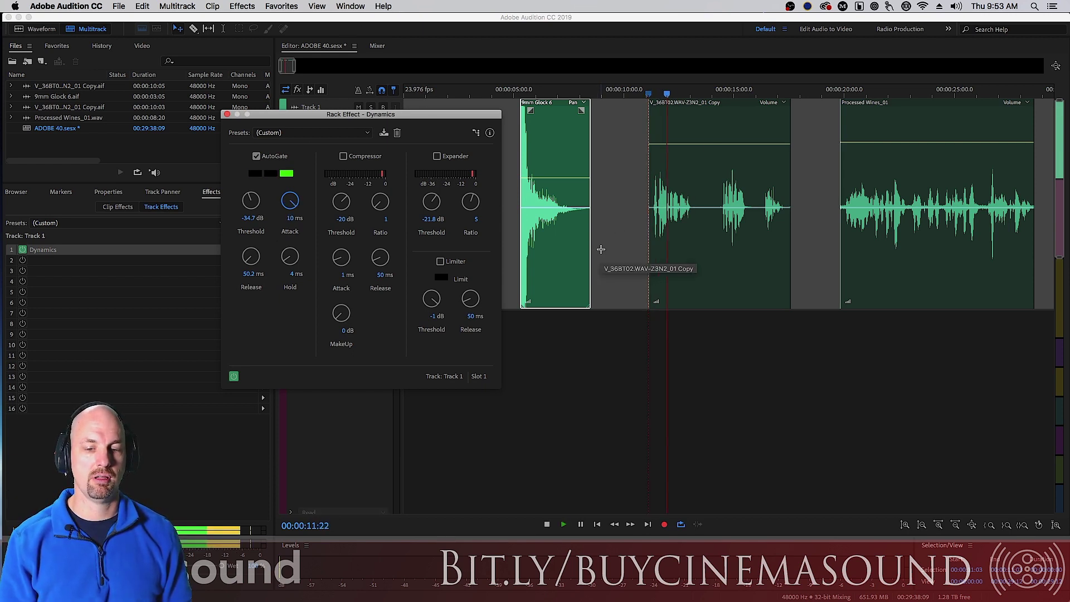
Step: Stop playback, then set the AutoGate attack to 2.5 ms and the release to 50 ms
{"action": "key", "text": "space"}
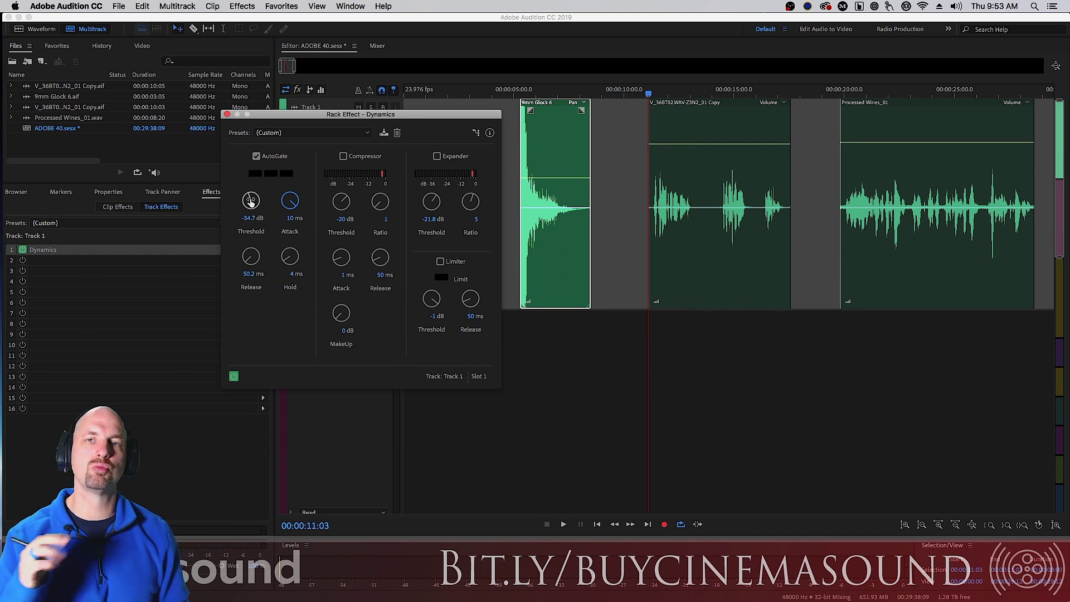
{"action": "left_click_drag", "start_coordinate": [288, 203], "coordinate": [318, 317]}
{"action": "left_click_drag", "start_coordinate": [359, 498], "coordinate": [257, 260]}
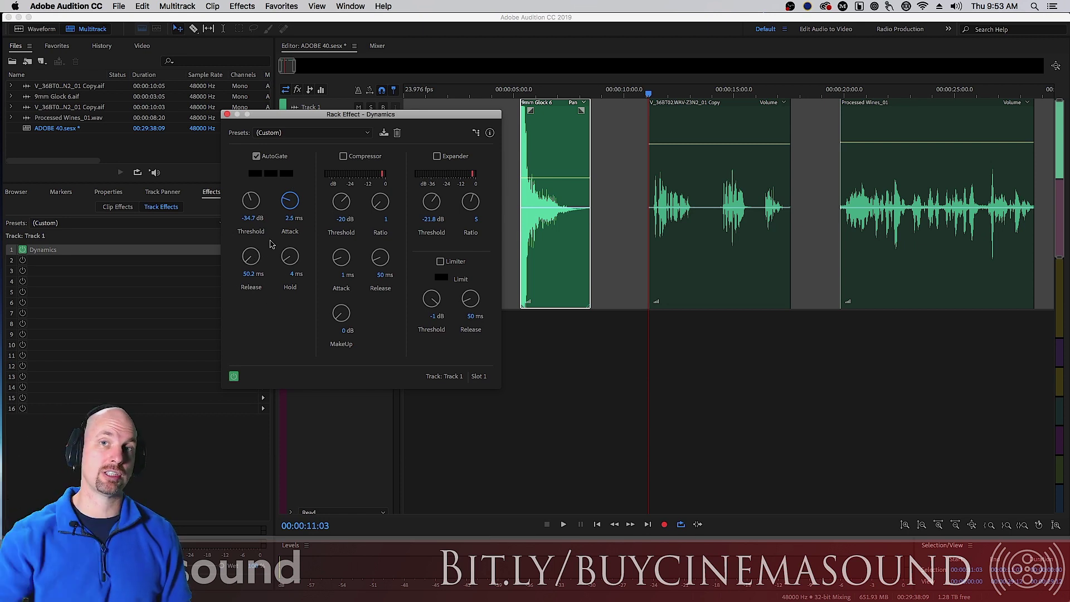
{"action": "left_click", "coordinate": [251, 256]}
{"action": "left_click_drag", "start_coordinate": [251, 260], "coordinate": [241, 324]}
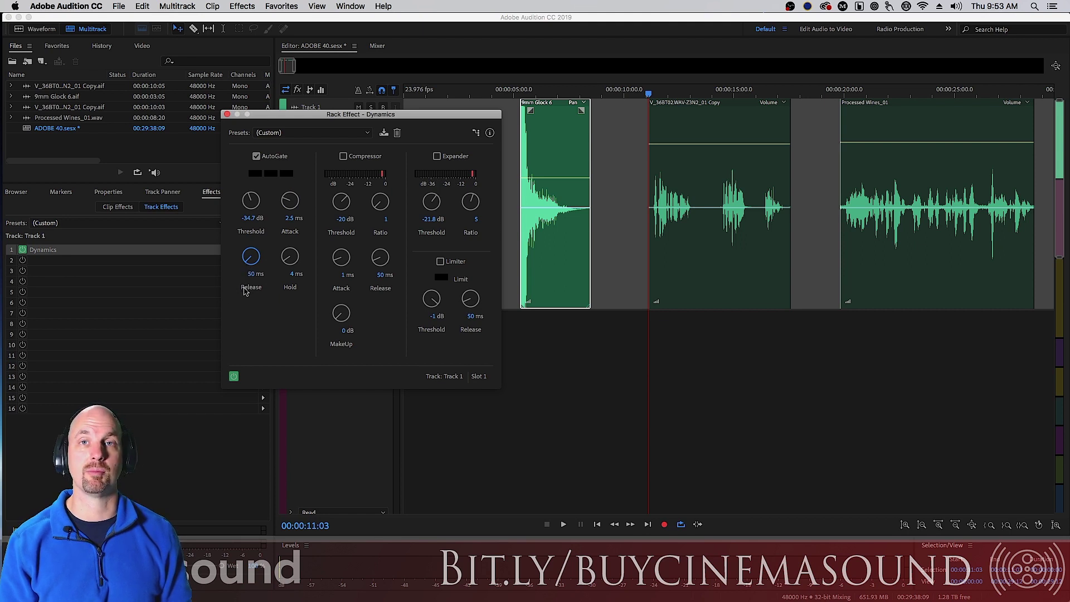
Step: Try AutoGate hold times of 56.4 ms and 100 ms, auditioning the first dialogue clip at each setting
{"action": "left_click_drag", "start_coordinate": [290, 257], "coordinate": [290, 251]}
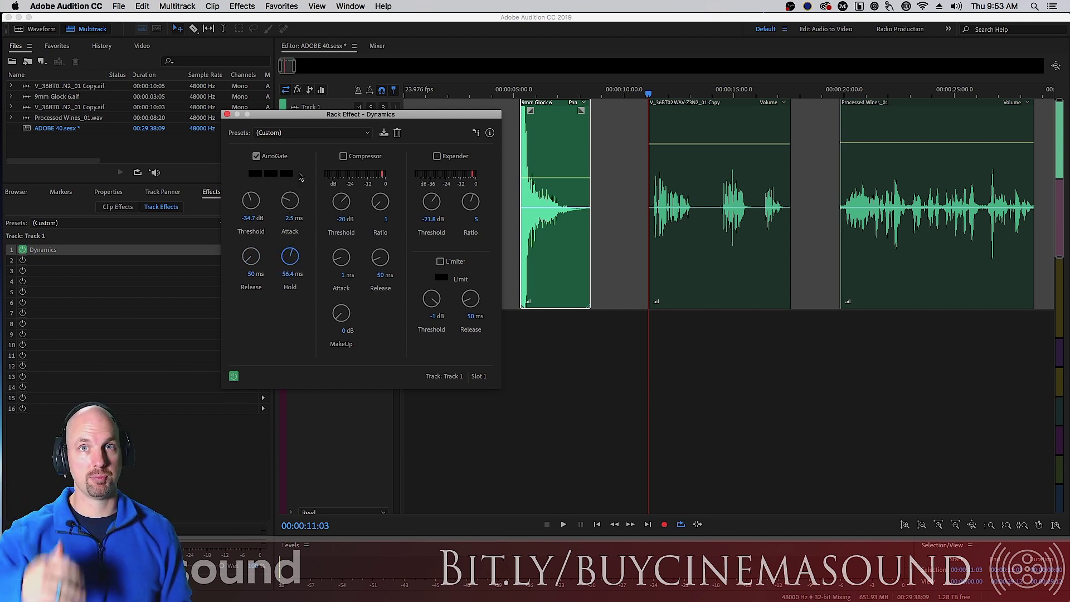
{"action": "key", "text": "space"}
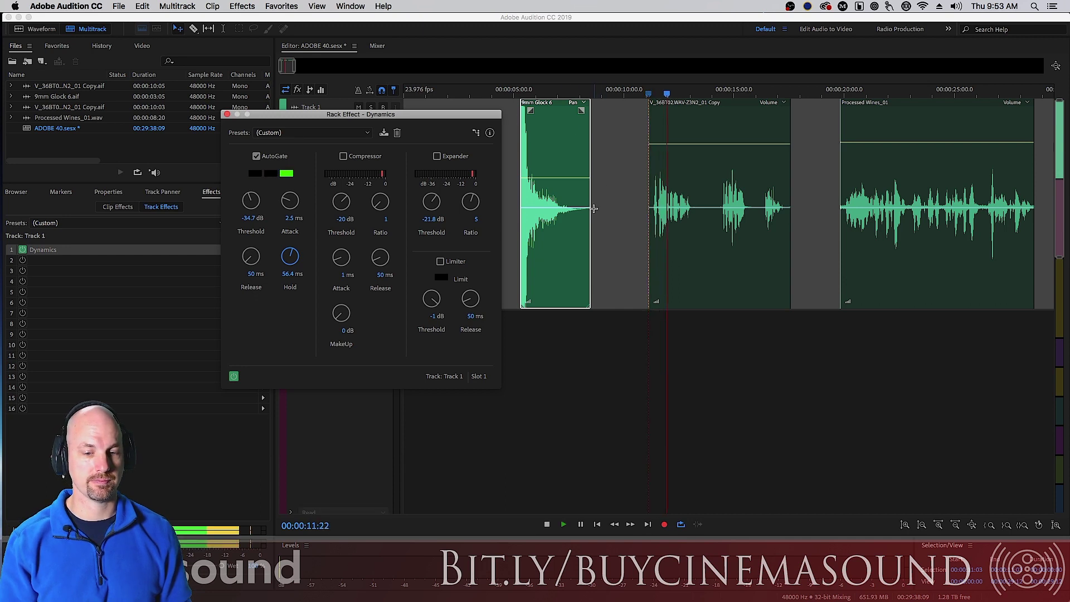
{"action": "key", "text": "space"}
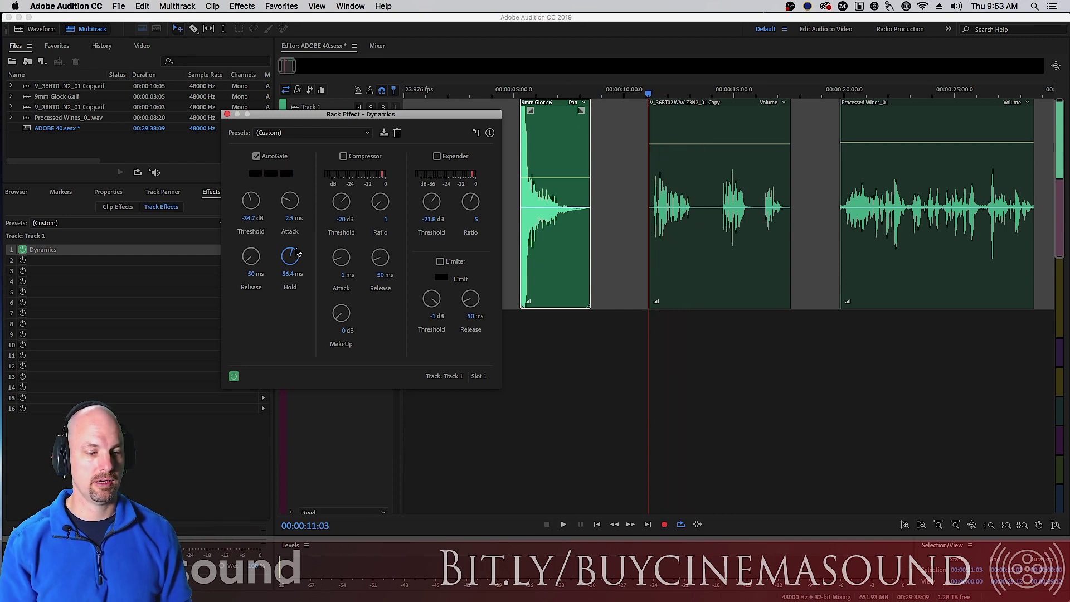
{"action": "left_click_drag", "start_coordinate": [290, 257], "coordinate": [362, 141]}
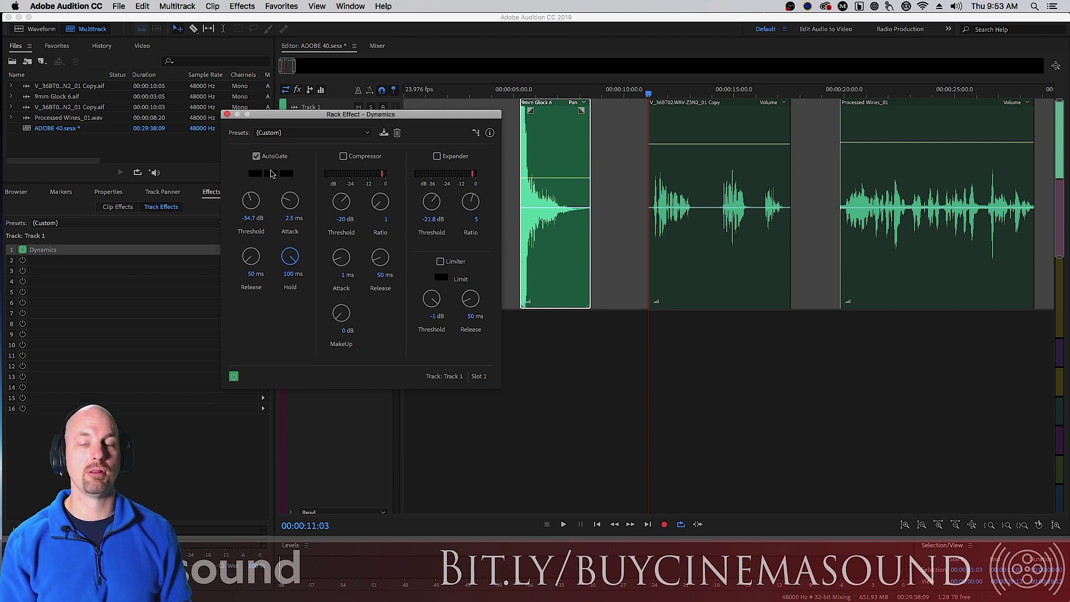
{"action": "key", "text": "space"}
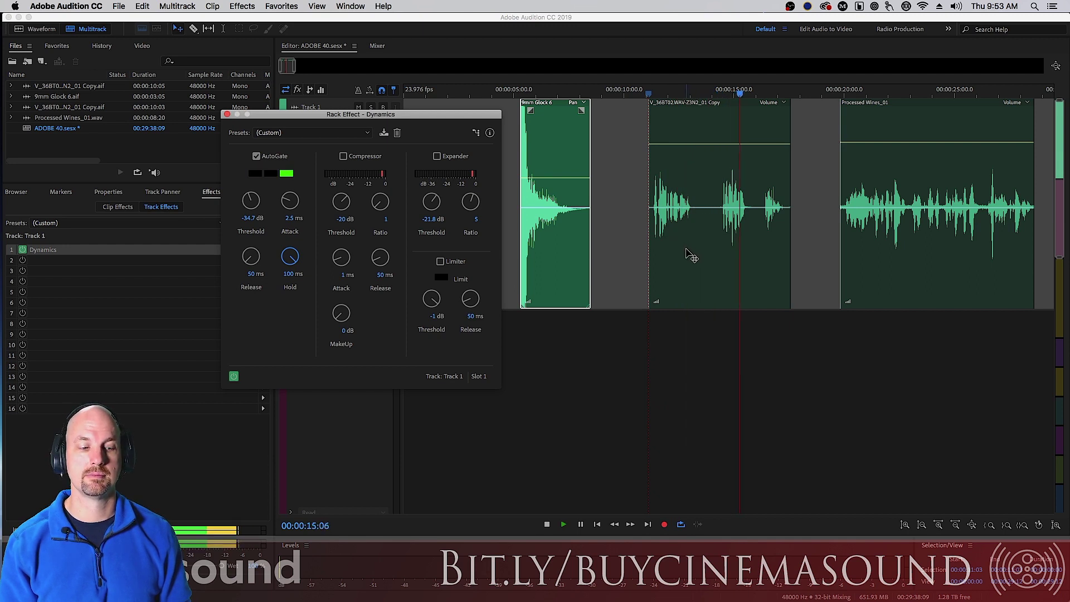
{"action": "key", "text": "space"}
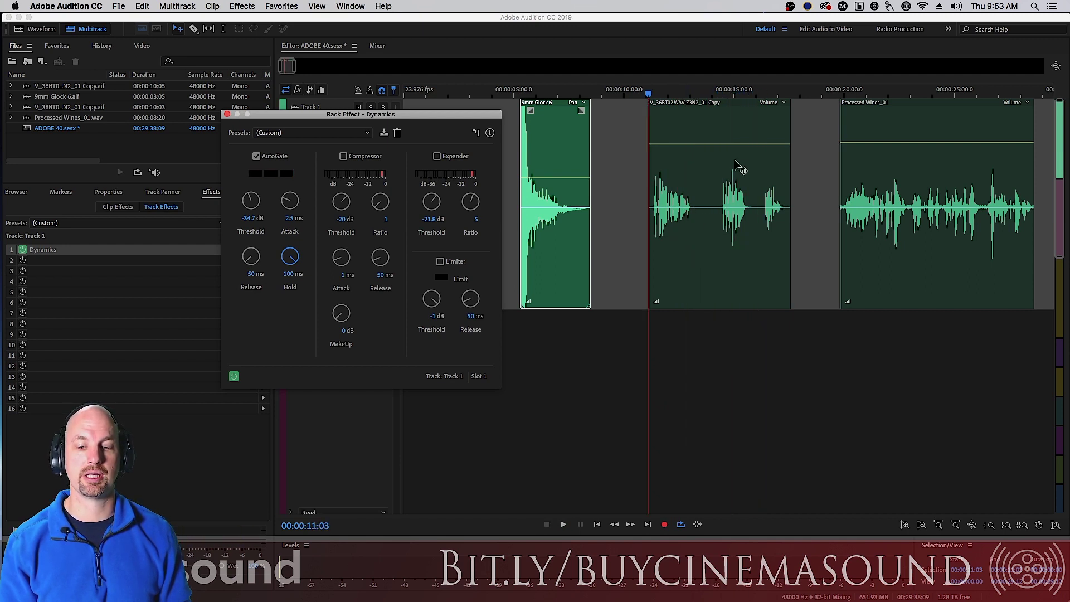
Step: Place the playhead before the first dialogue clip's second phrase and audition it with an AutoGate hold of 0.1 ms
{"action": "left_click", "coordinate": [732, 95]}
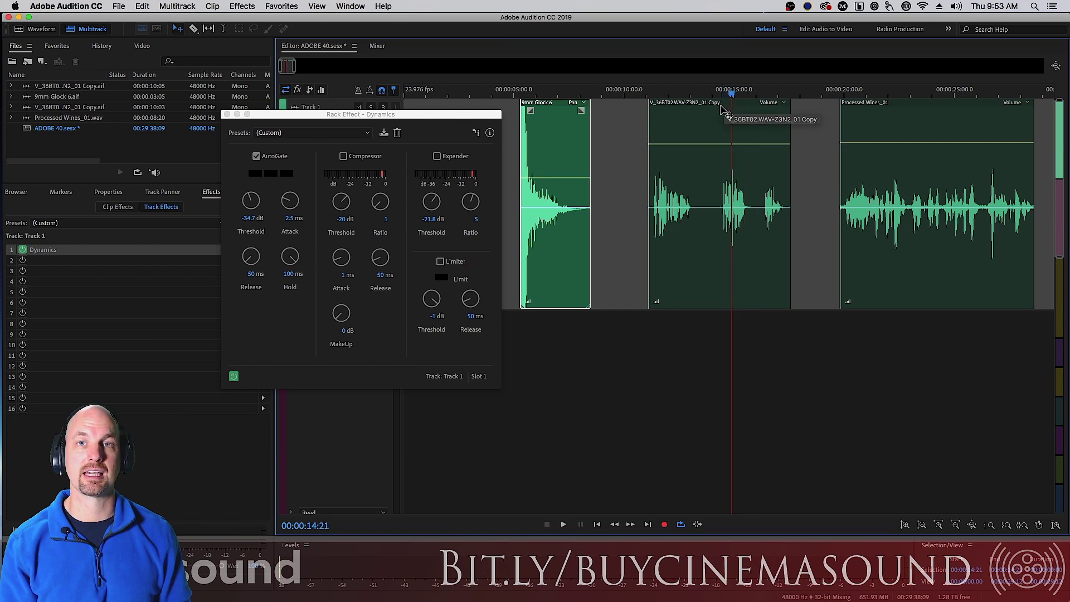
{"action": "left_click", "coordinate": [289, 259]}
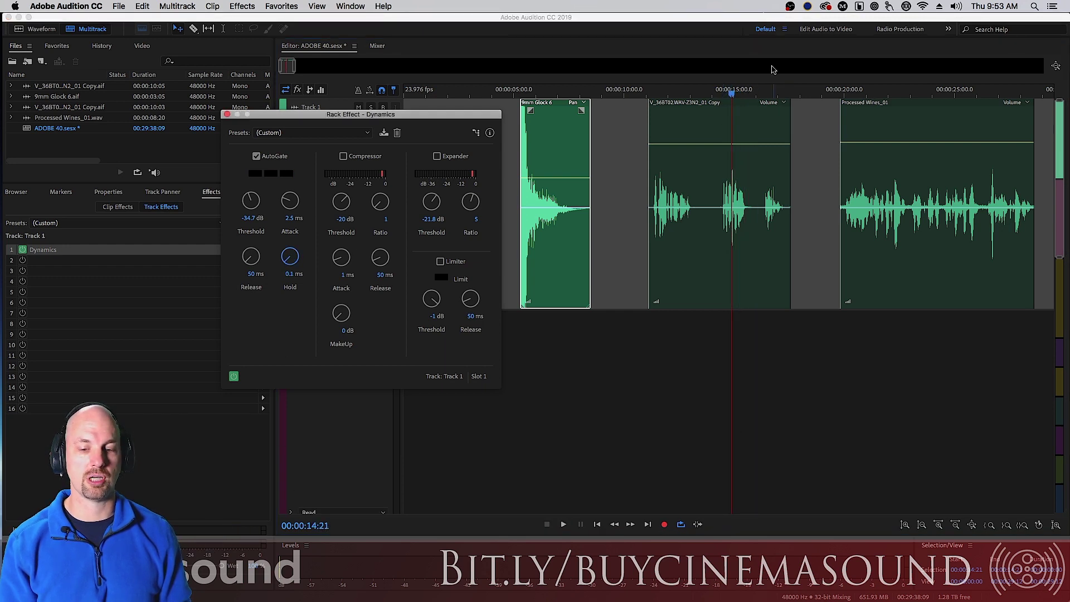
{"action": "key", "text": "space"}
{"action": "key", "text": "space"}
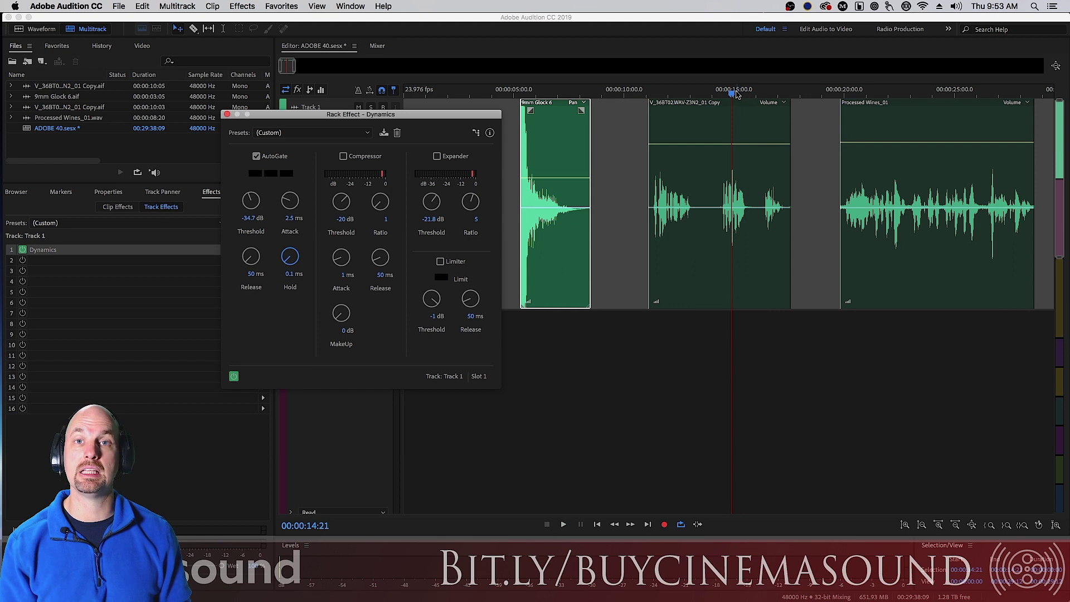
{"action": "key", "text": "space"}
{"action": "key", "text": "space"}
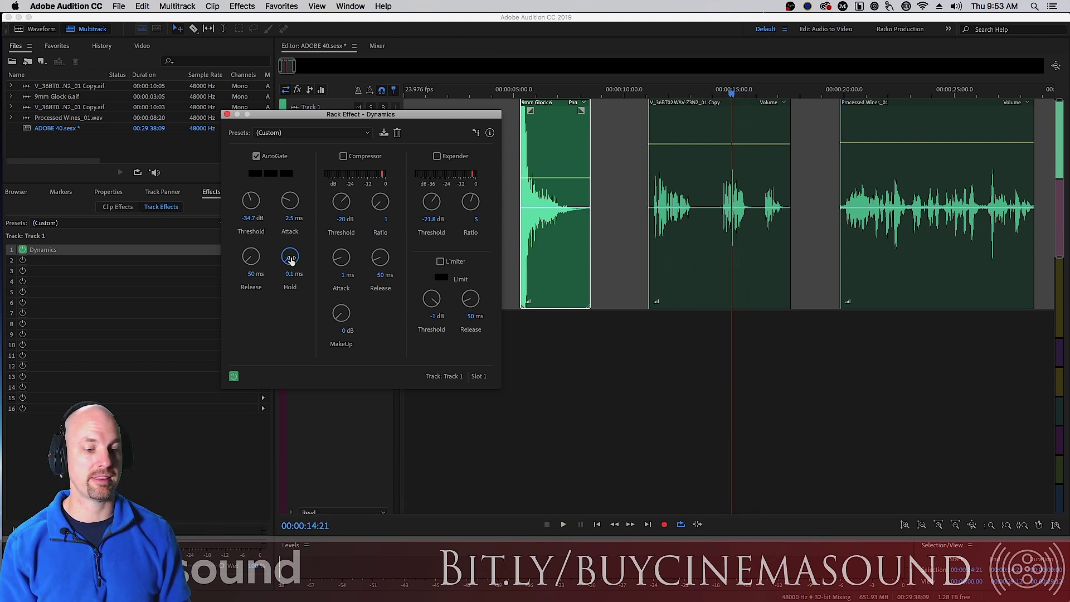
Step: Audition the phrase repeatedly with an AutoGate hold of 100 ms, and settle the hold at 66.5 ms
{"action": "key", "text": "space"}
{"action": "key", "text": "space"}
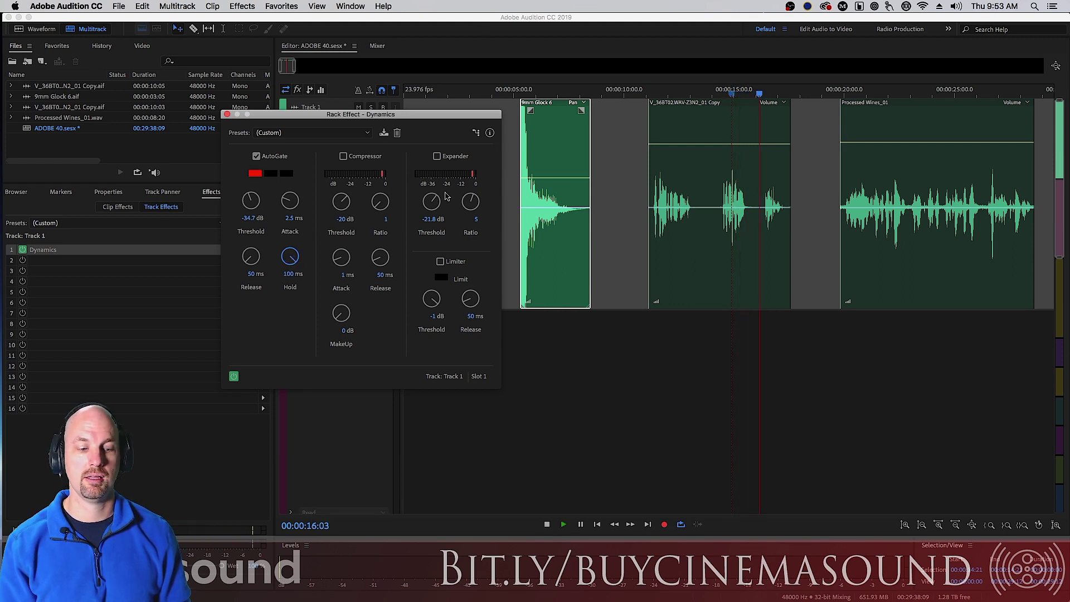
{"action": "scroll", "coordinate": [280, 254], "scroll_direction": "up", "scroll_amount": 2}
{"action": "key", "text": "space"}
{"action": "key", "text": "space"}
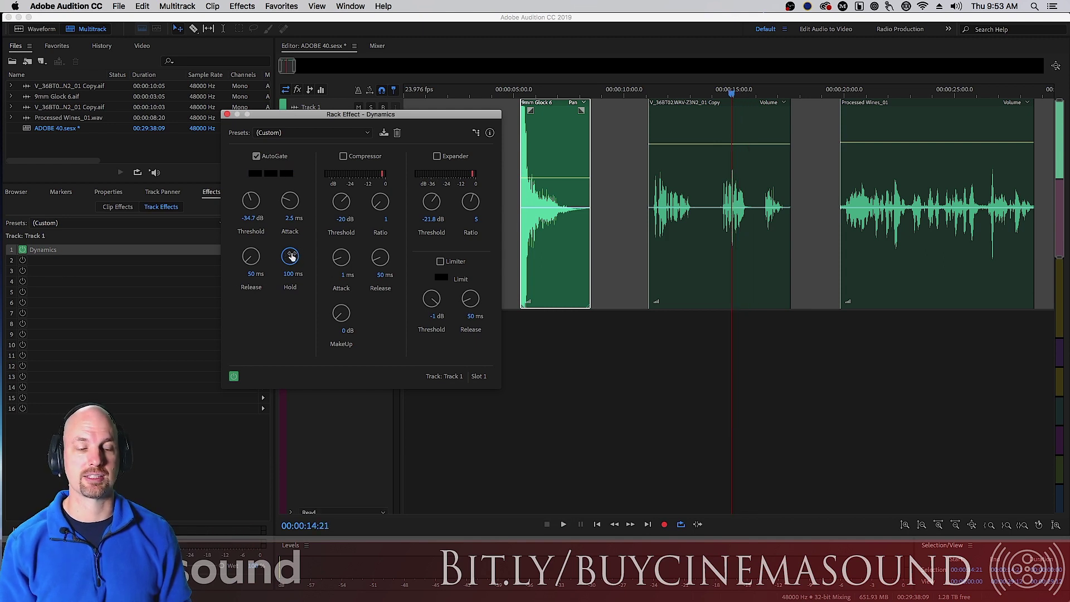
{"action": "key", "text": "space"}
{"action": "key", "text": "space"}
{"action": "scroll", "coordinate": [291, 262], "scroll_direction": "down", "scroll_amount": 10}
{"action": "scroll", "coordinate": [291, 262], "scroll_direction": "up", "scroll_amount": 10}
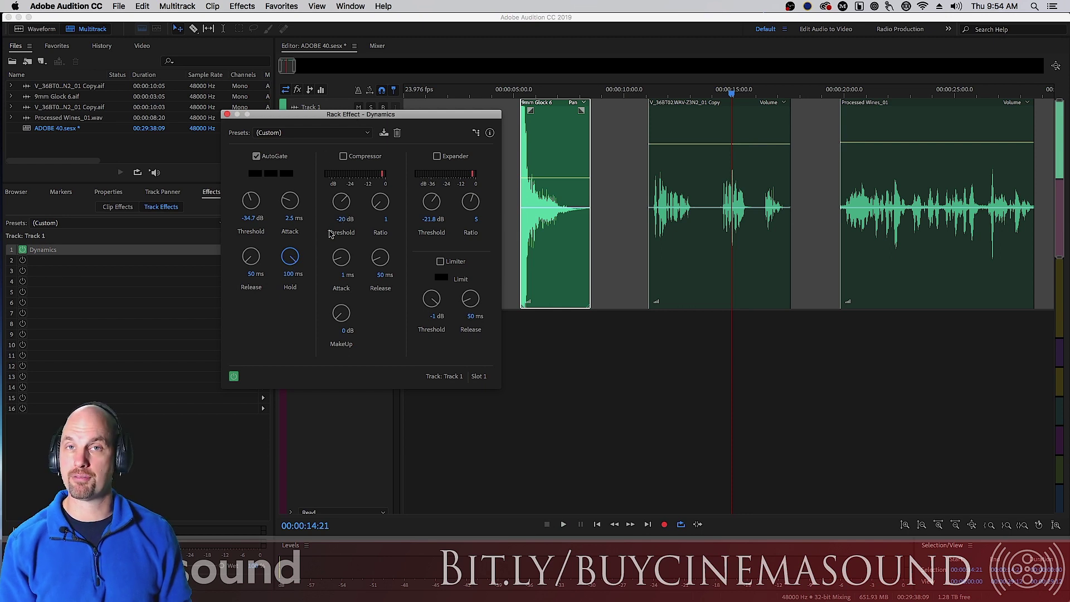
{"action": "left_click_drag", "start_coordinate": [289, 255], "coordinate": [288, 294]}
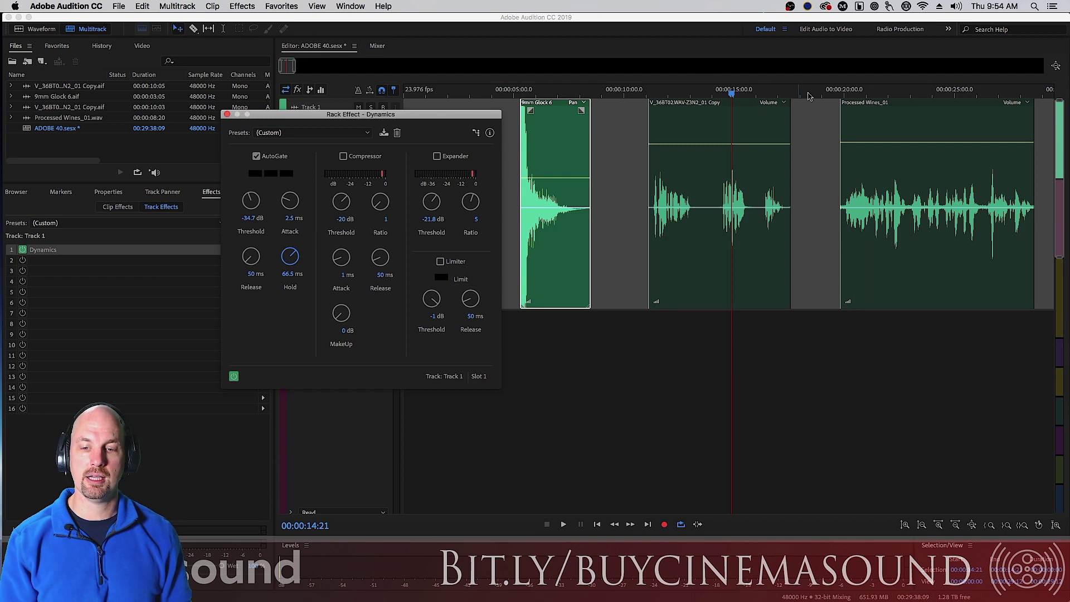
Step: Audition the Processed Wines_01 clip from its start while raising the AutoGate threshold to -30.7 dB and finally -22.7 dB
{"action": "left_click", "coordinate": [841, 94]}
{"action": "key", "text": "space"}
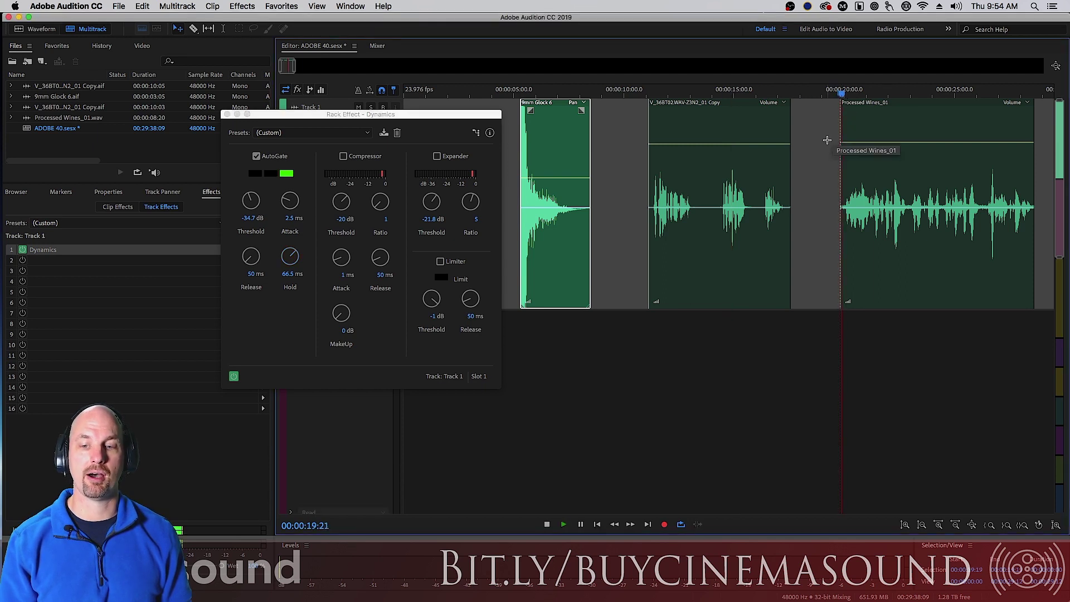
{"action": "key", "text": "space"}
{"action": "left_click_drag", "start_coordinate": [253, 206], "coordinate": [251, 201]}
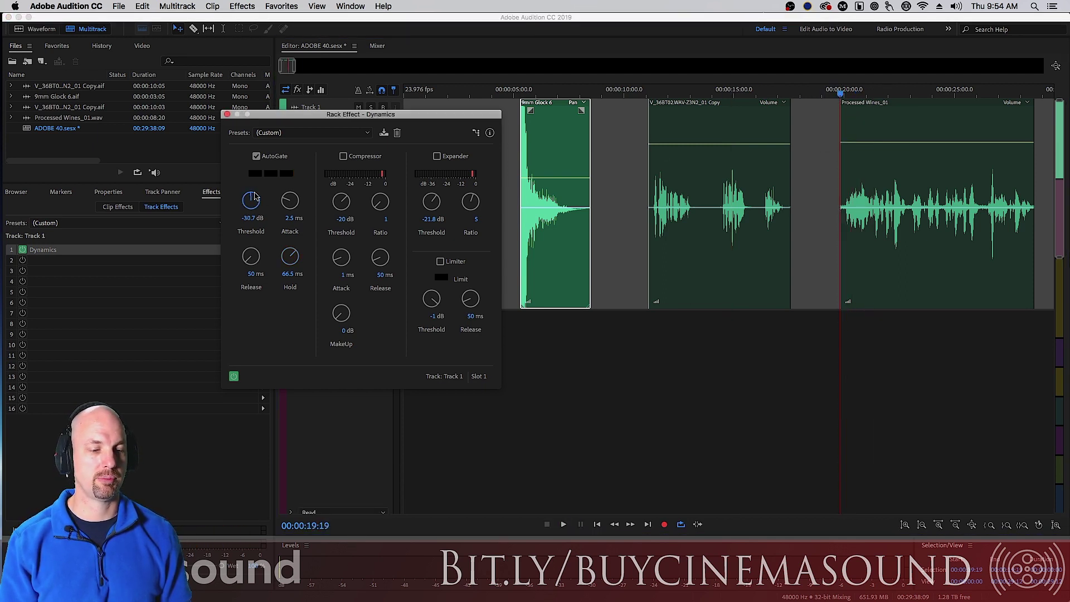
{"action": "key", "text": "space"}
{"action": "left_click_drag", "start_coordinate": [255, 203], "coordinate": [258, 202]}
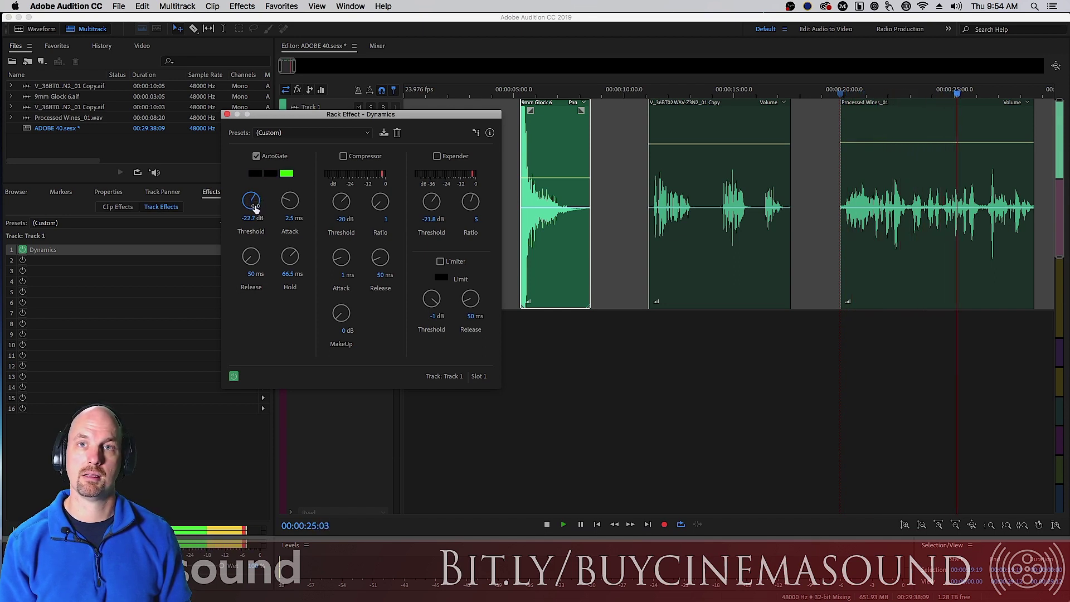
{"action": "key", "text": "space"}
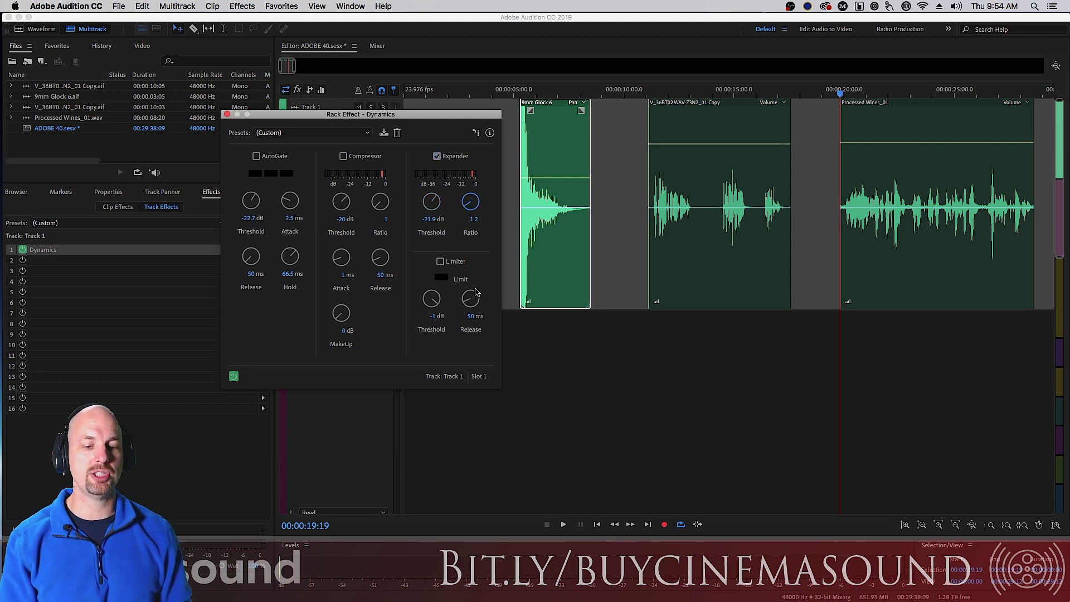
Step: Try Expander ratios of 1, 1.4 and 2.1 while auditioning the Processed Wines_01 clip
{"action": "key", "text": "space"}
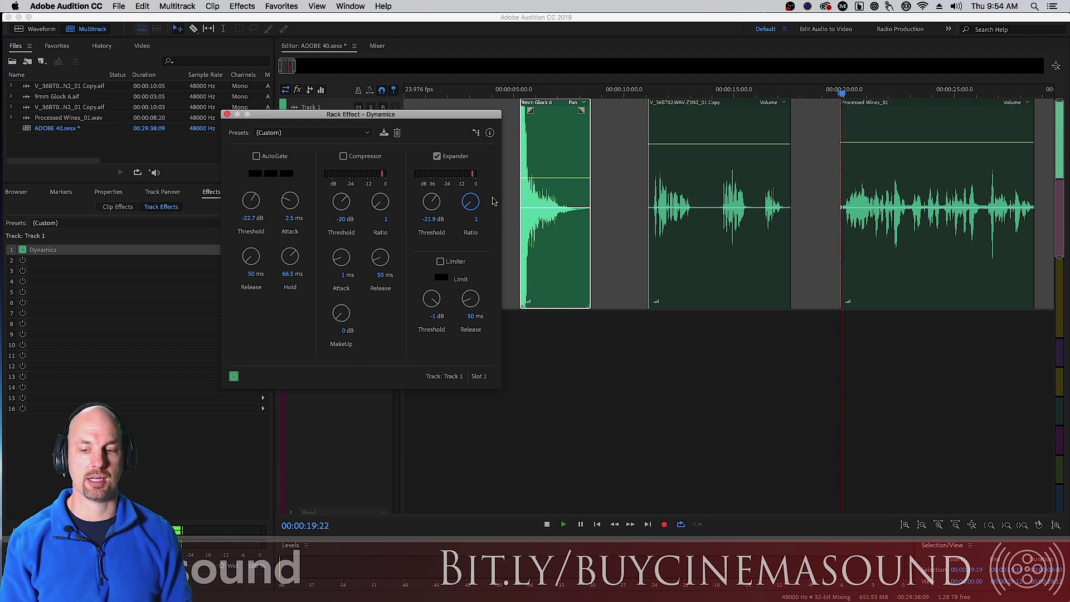
{"action": "left_click_drag", "start_coordinate": [470, 202], "coordinate": [468, 195]}
{"action": "key", "text": "space"}
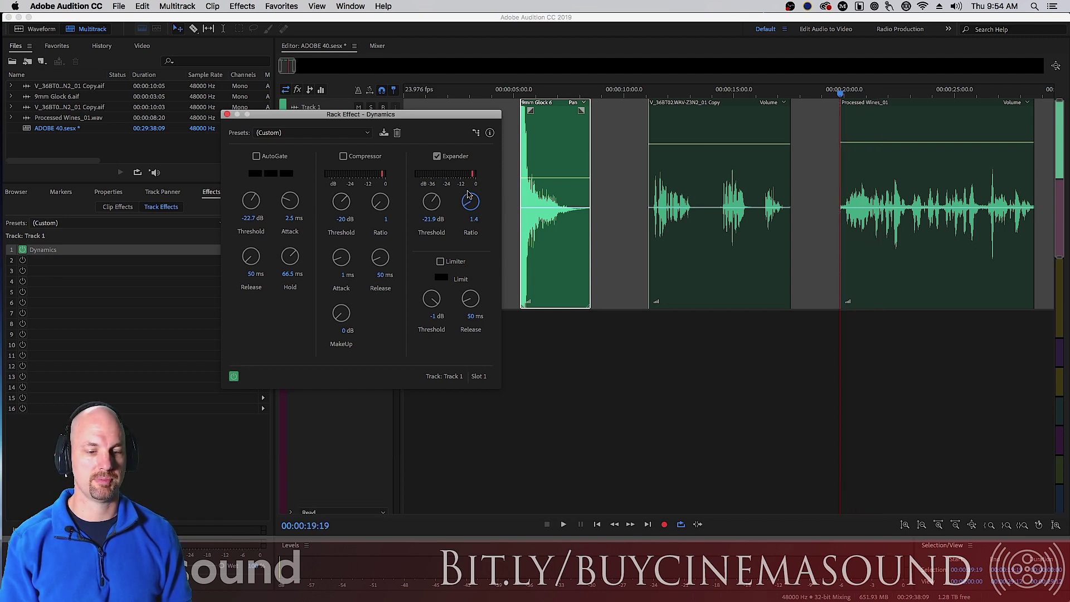
{"action": "key", "text": "space"}
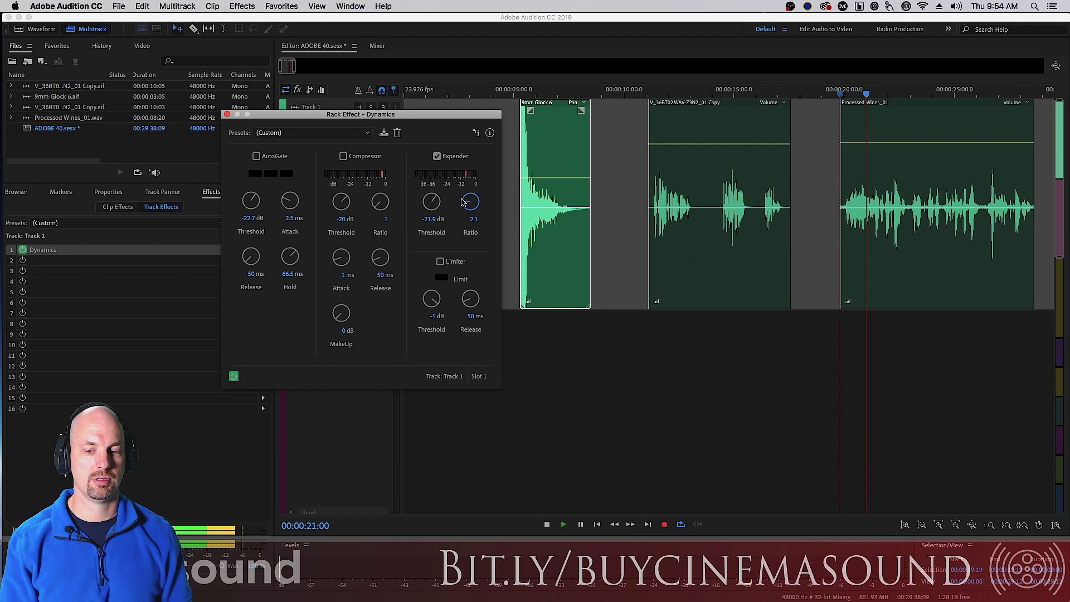
{"action": "key", "text": "space"}
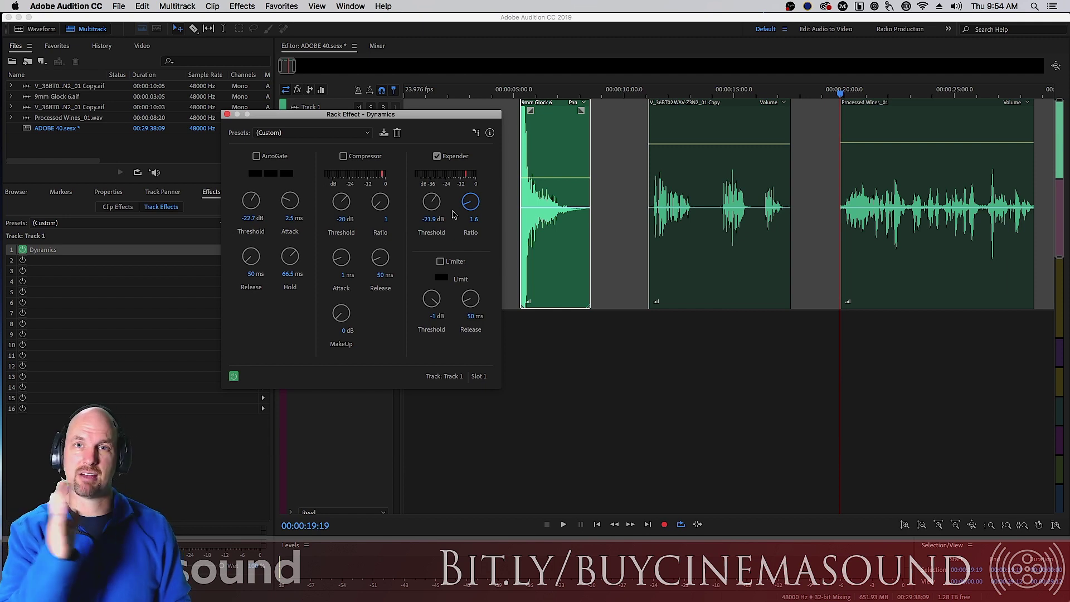
Step: Set the Expander ratio to 2.2 and the threshold to -15.1 dB while auditioning the Processed Wines_01 clip
{"action": "key", "text": "space"}
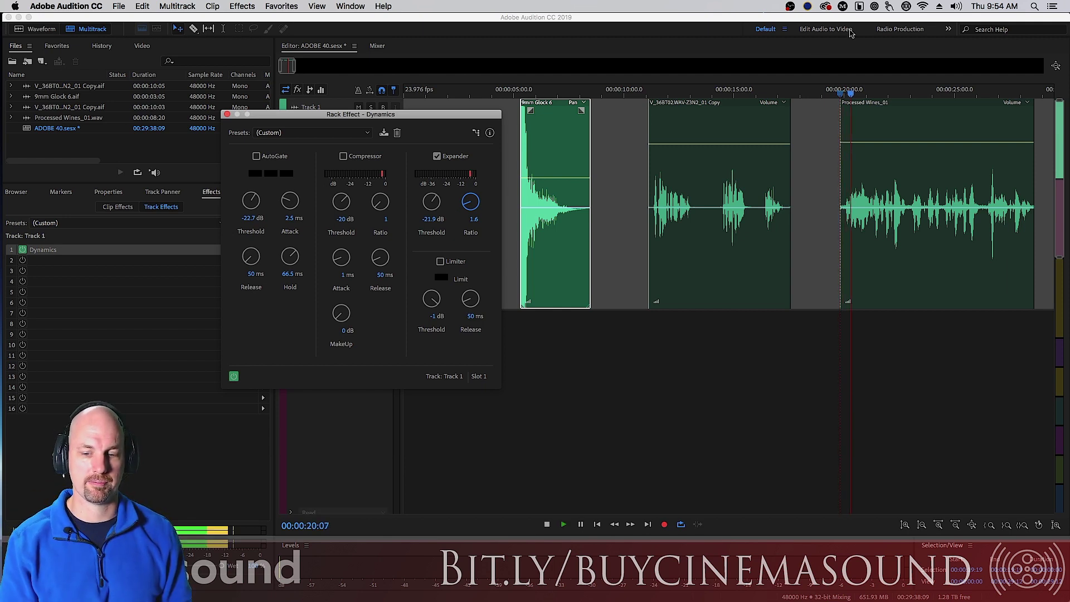
{"action": "left_click_drag", "start_coordinate": [471, 202], "coordinate": [442, 175]}
{"action": "key", "text": "space"}
{"action": "key", "text": "space"}
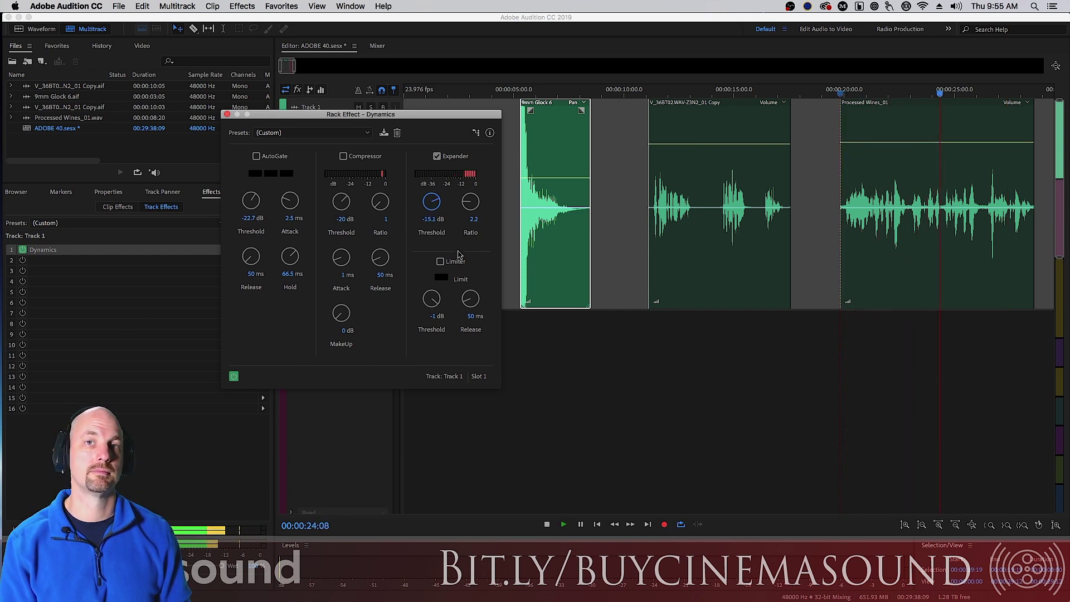
{"action": "key", "text": "space"}
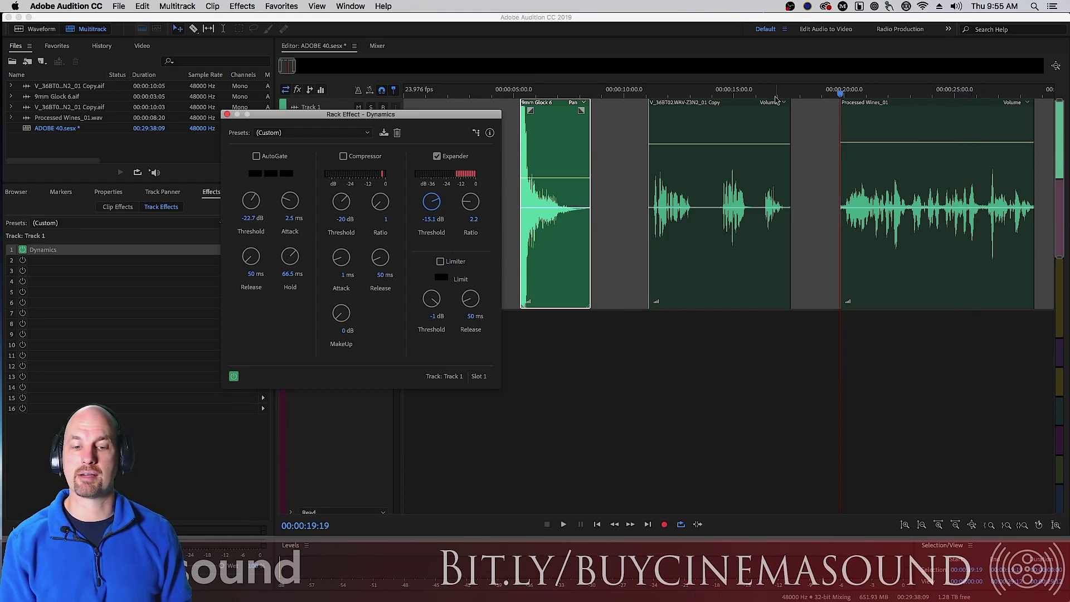
Step: Lower the Expander threshold to -19.4 dB and audition the first dialogue clip from its start
{"action": "left_click", "coordinate": [651, 94]}
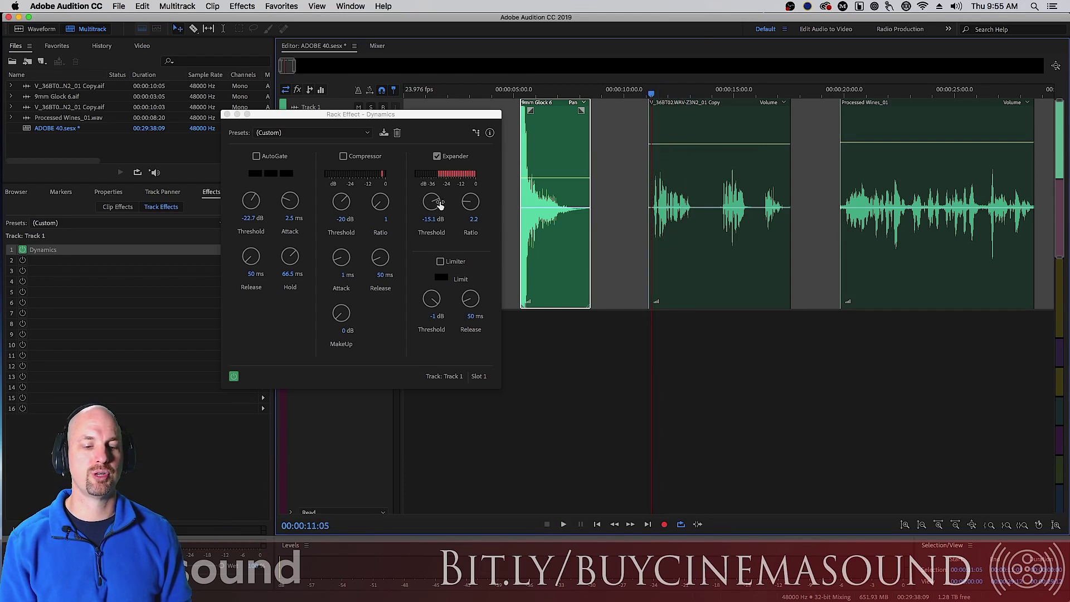
{"action": "left_click_drag", "start_coordinate": [432, 202], "coordinate": [434, 210]}
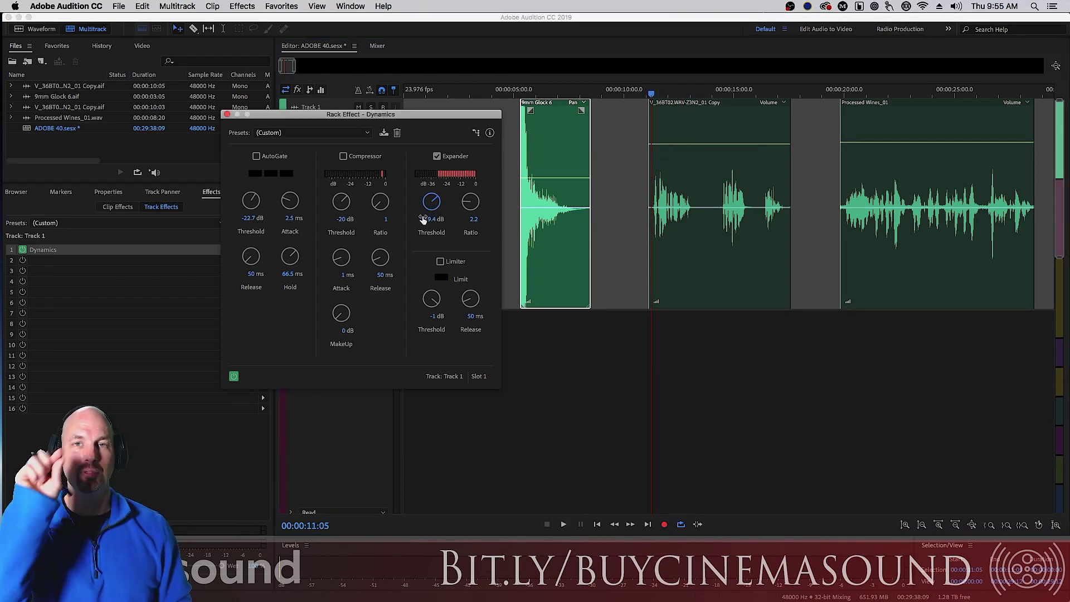
{"action": "key", "text": "space"}
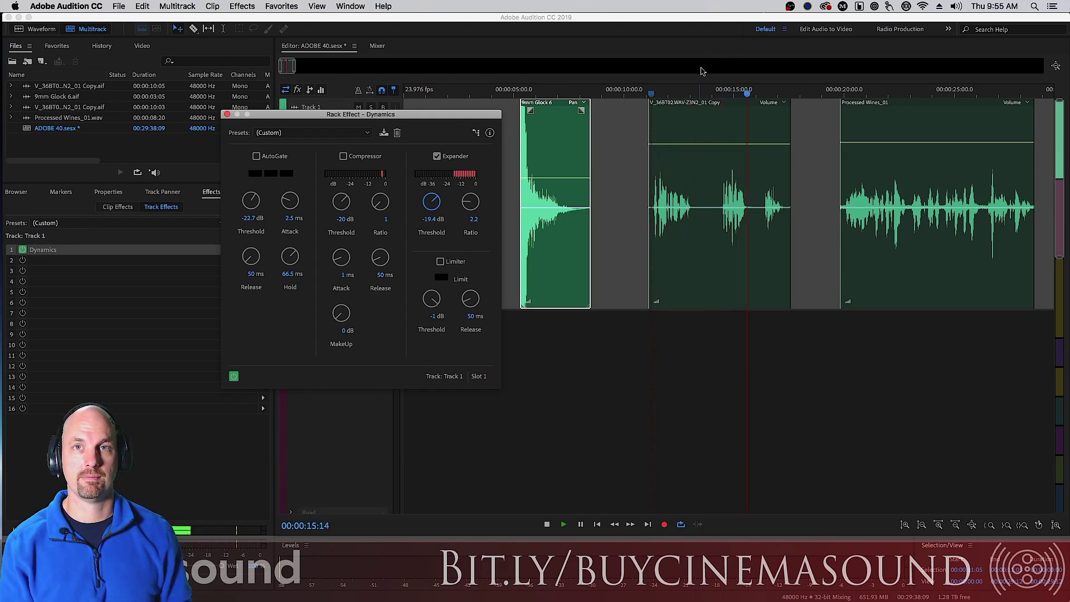
{"action": "key", "text": "space"}
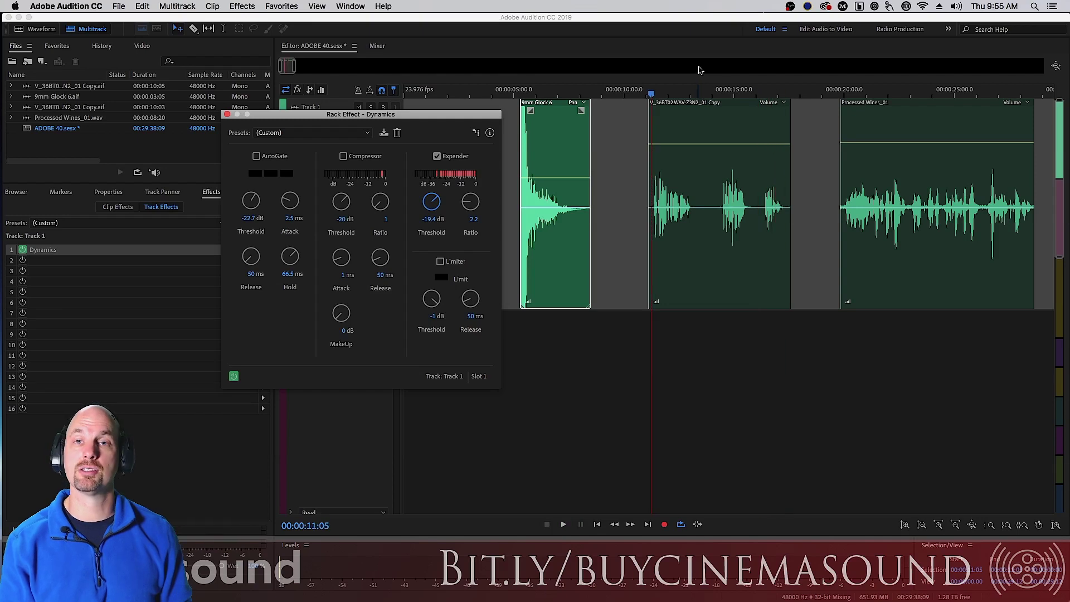
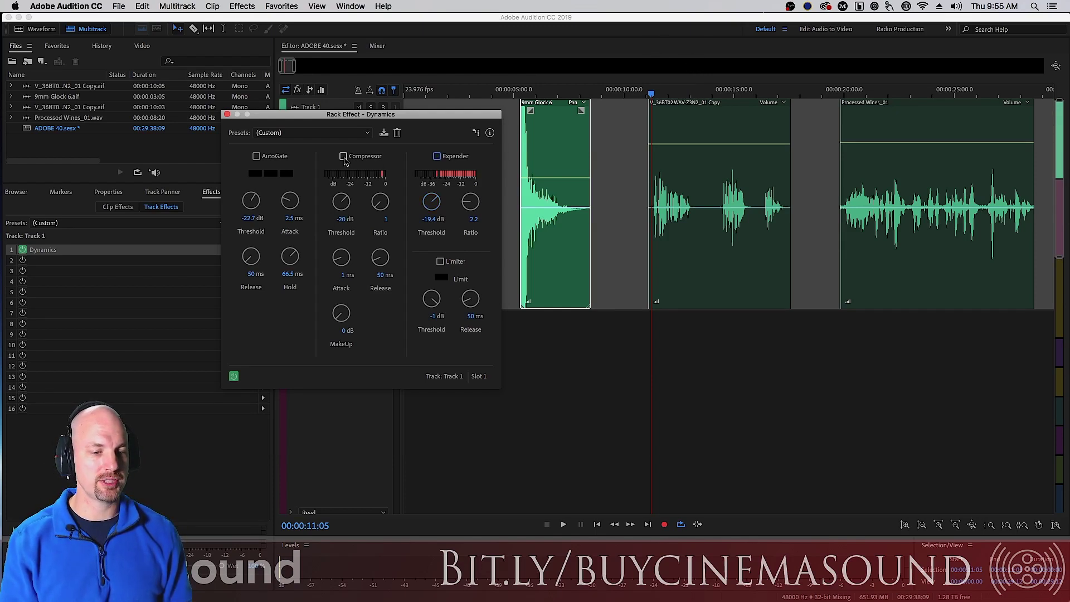
Step: Enable the Compressor with a threshold of -22.5 dB and a ratio of 2.7, and audition the 9mm Glock 6 clip from its start
{"action": "left_click_drag", "start_coordinate": [450, 125], "coordinate": [366, 98]}
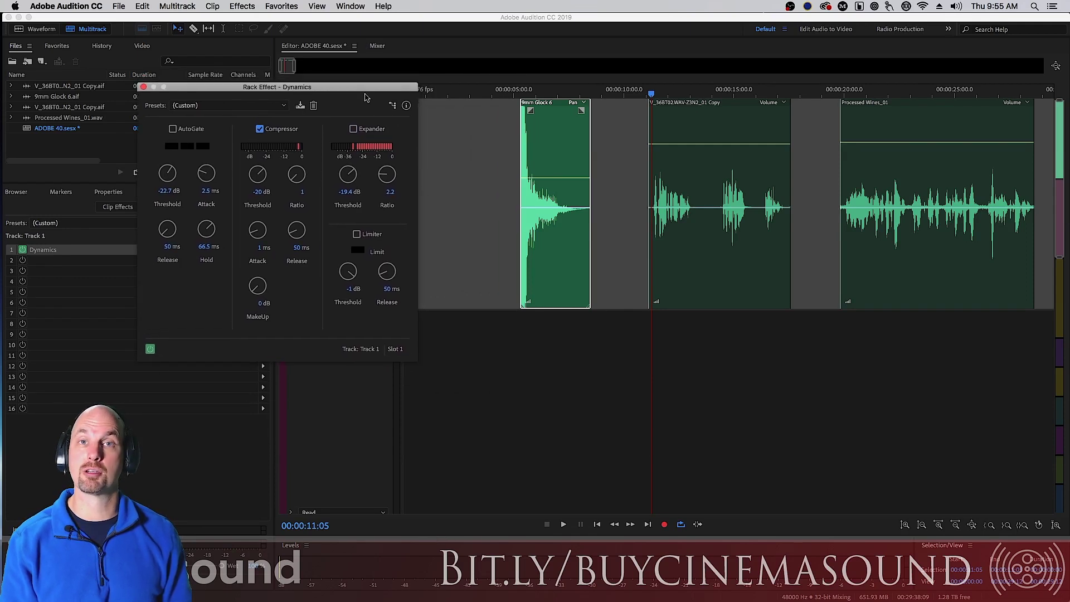
{"action": "left_click", "coordinate": [519, 93]}
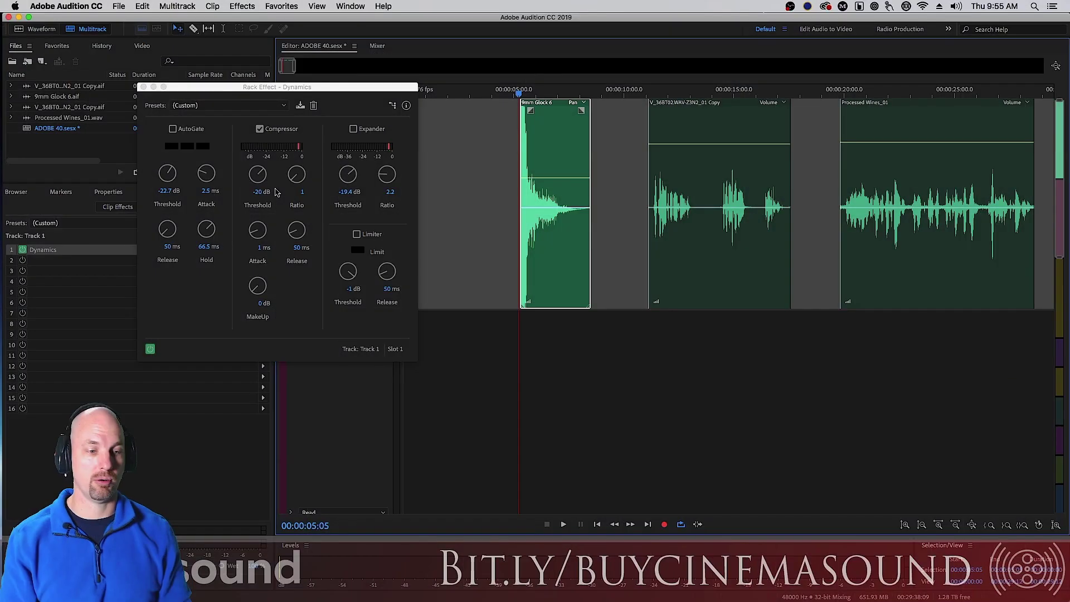
{"action": "left_click_drag", "start_coordinate": [260, 178], "coordinate": [292, 175]}
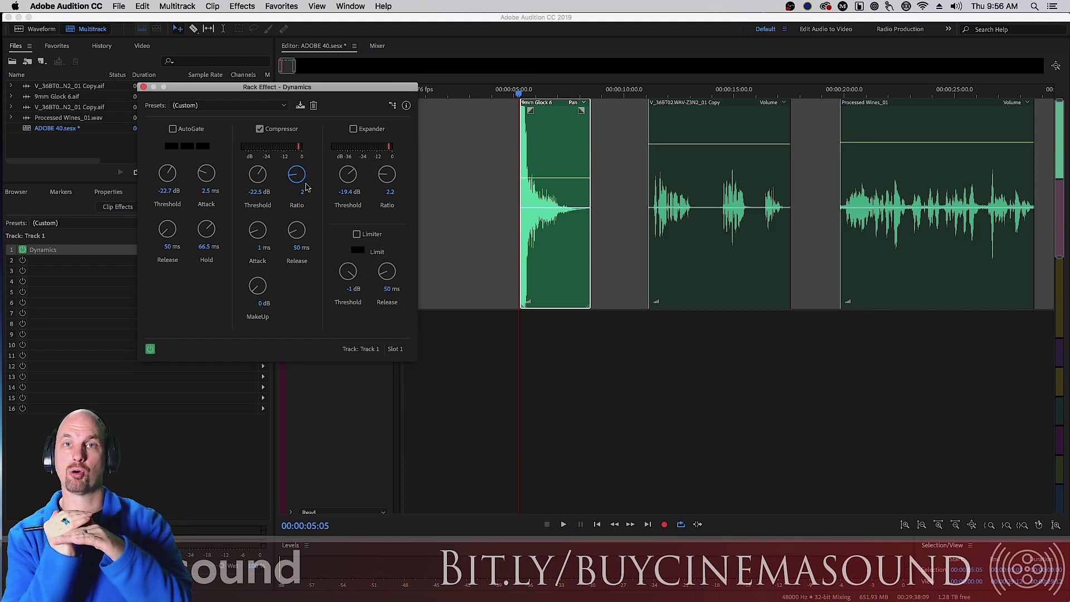
{"action": "left_click_drag", "start_coordinate": [298, 176], "coordinate": [296, 178]}
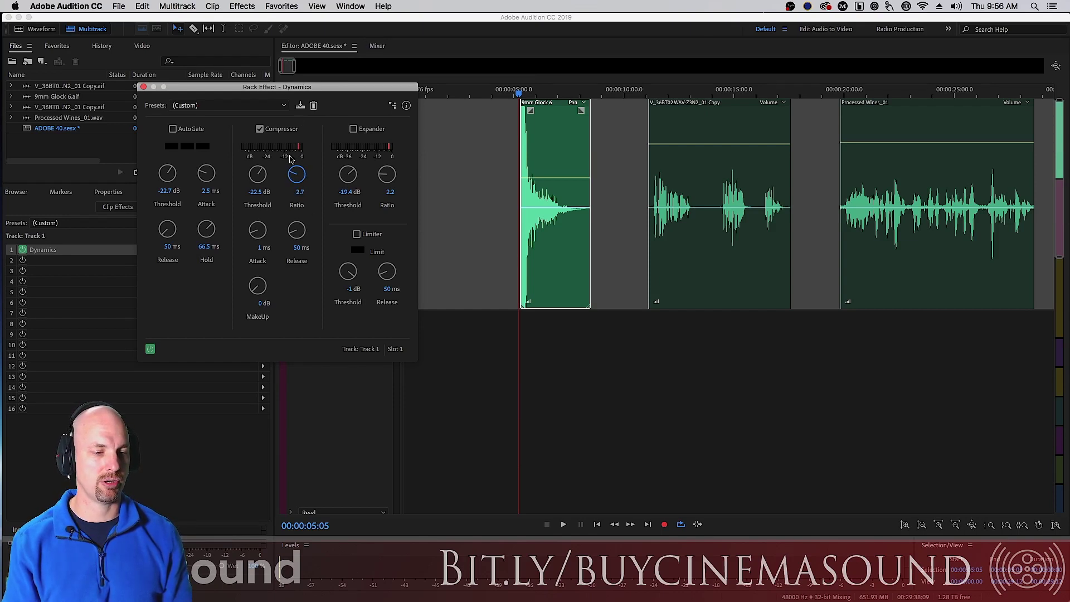
{"action": "key", "text": "space"}
{"action": "key", "text": "space"}
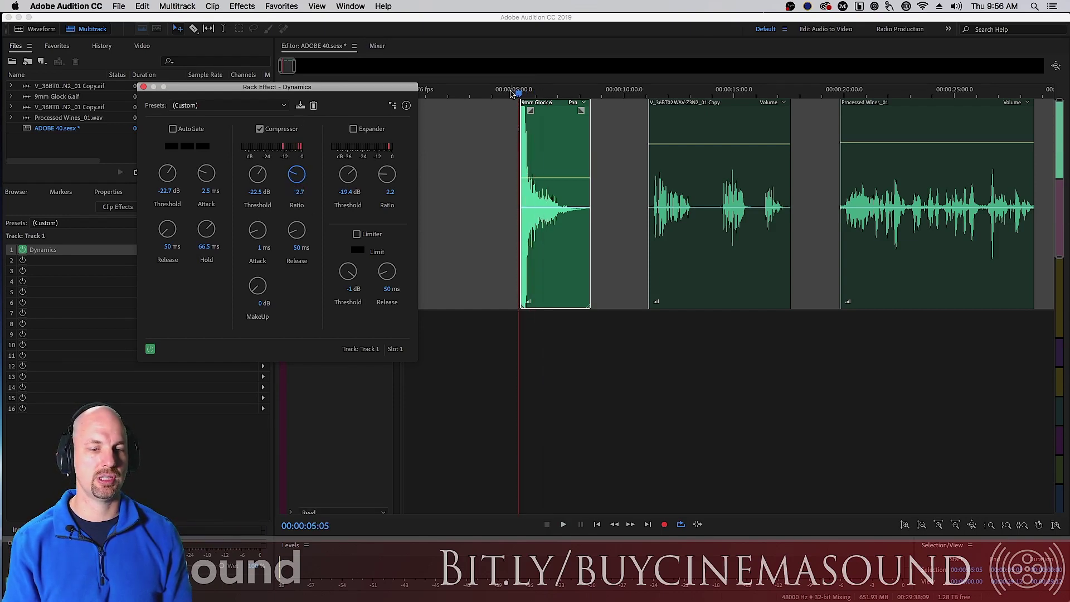
Step: Compare the 9mm Glock 6 clip with the Compressor on, bypassed and on again, starting playback at 00:00:04:17
{"action": "left_click_drag", "start_coordinate": [512, 93], "coordinate": [508, 94]}
{"action": "key", "text": "space"}
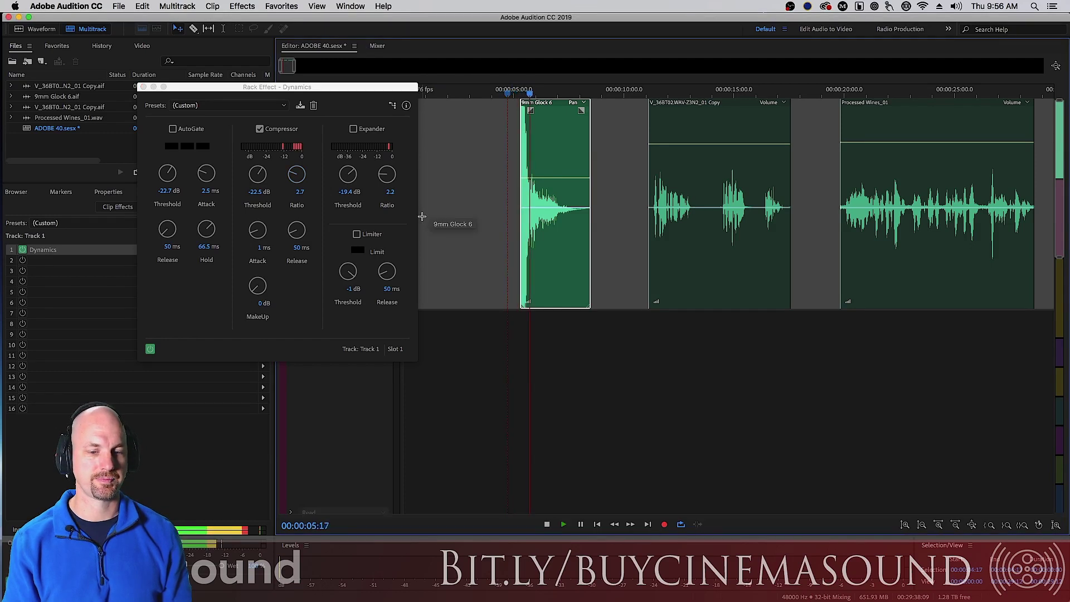
{"action": "left_click", "coordinate": [259, 129]}
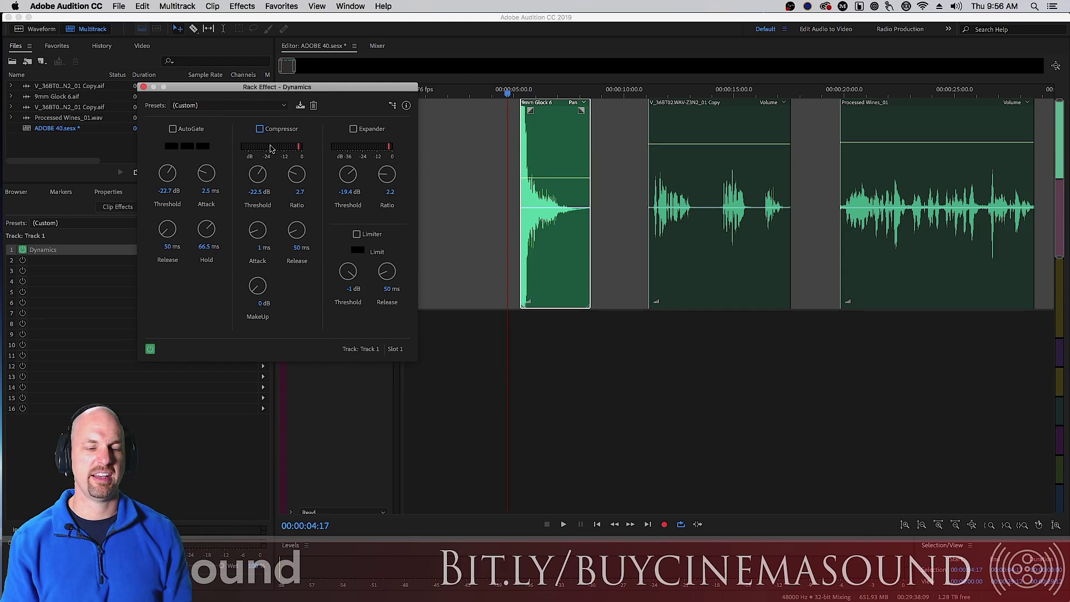
{"action": "key", "text": "space"}
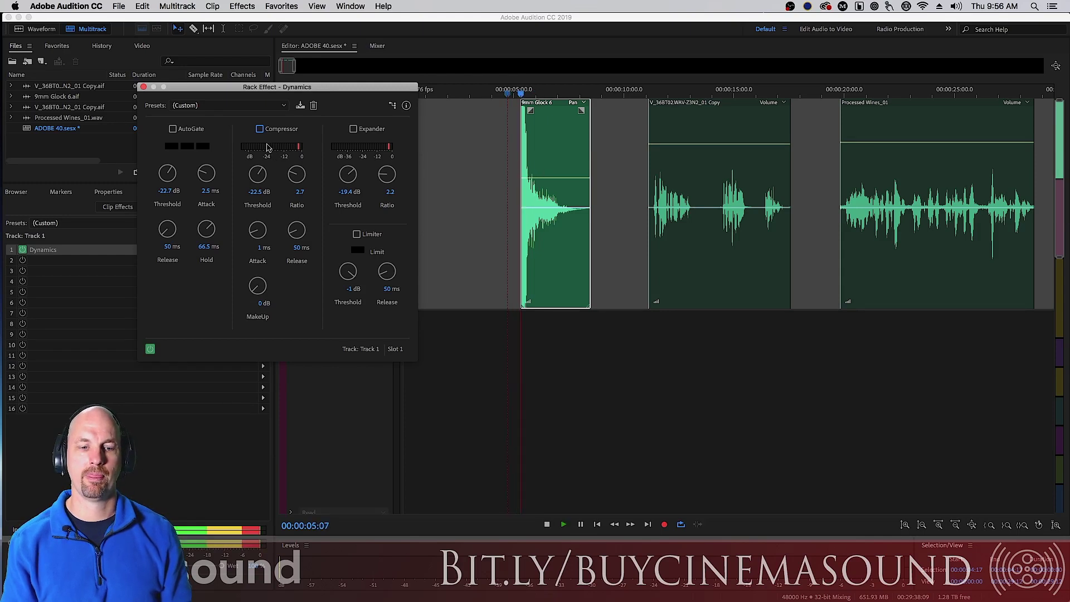
{"action": "key", "text": "space"}
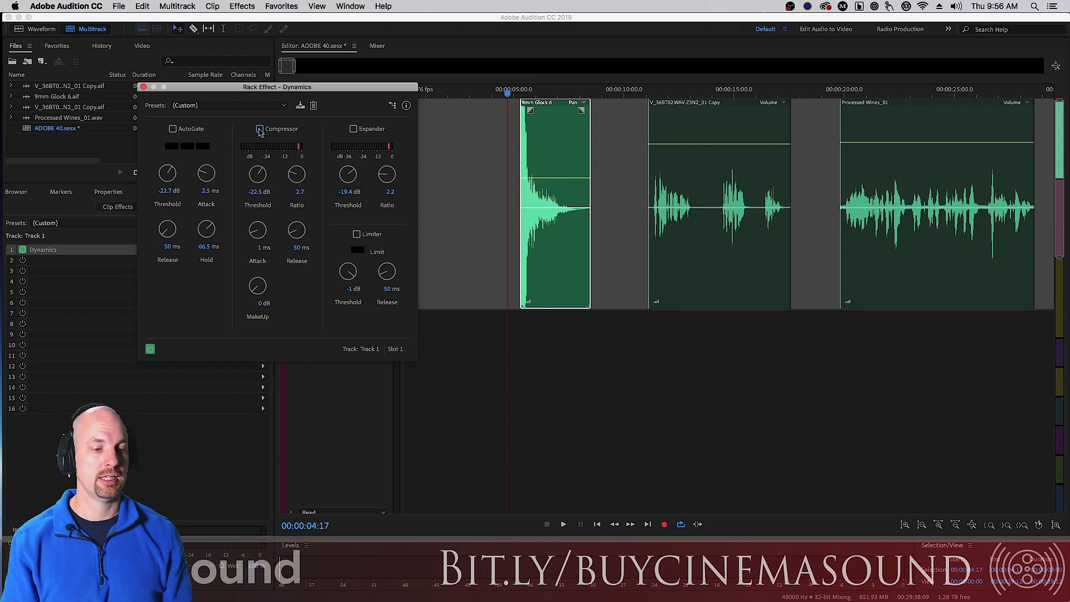
{"action": "key", "text": "space"}
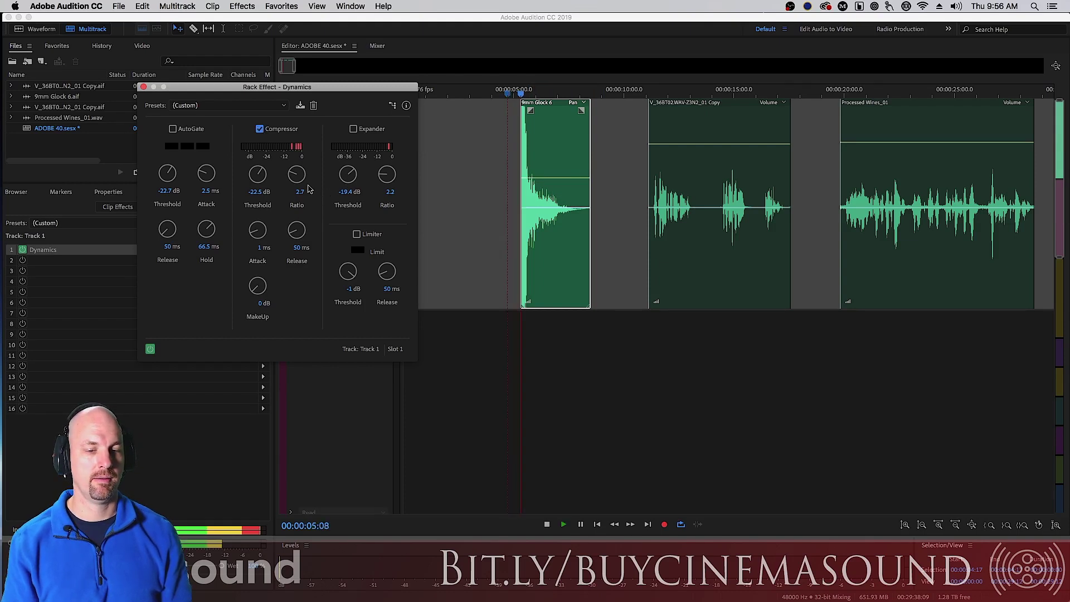
{"action": "key", "text": "space"}
Step: Set the Compressor attack to 0.1 ms, release to 41.9 ms and makeup gain to 7.8 dB while auditioning the gunshot
{"action": "left_click_drag", "start_coordinate": [259, 234], "coordinate": [258, 250]}
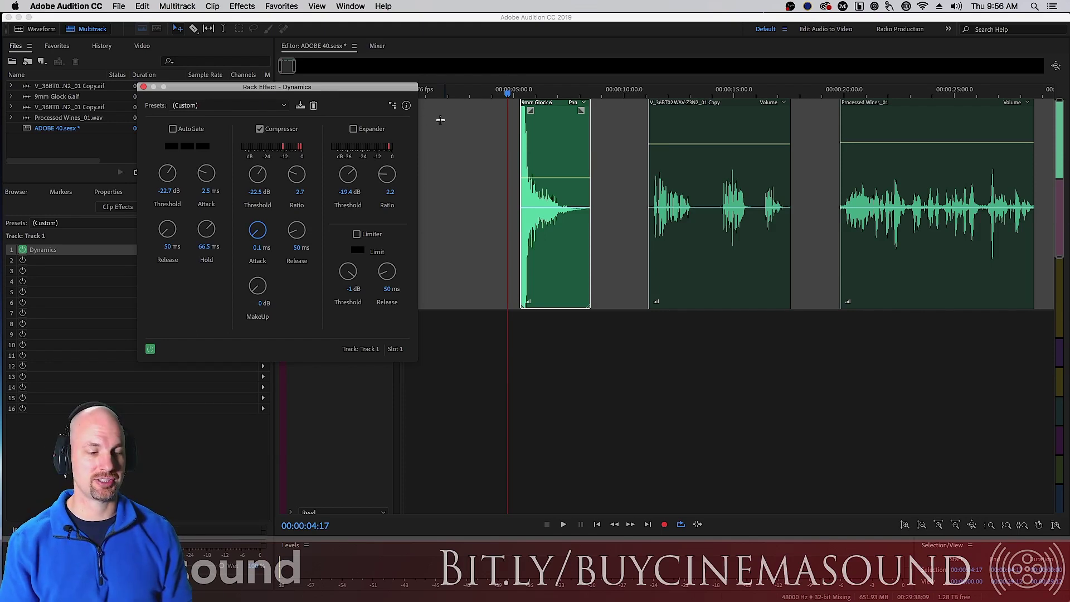
{"action": "left_click_drag", "start_coordinate": [297, 231], "coordinate": [298, 238]}
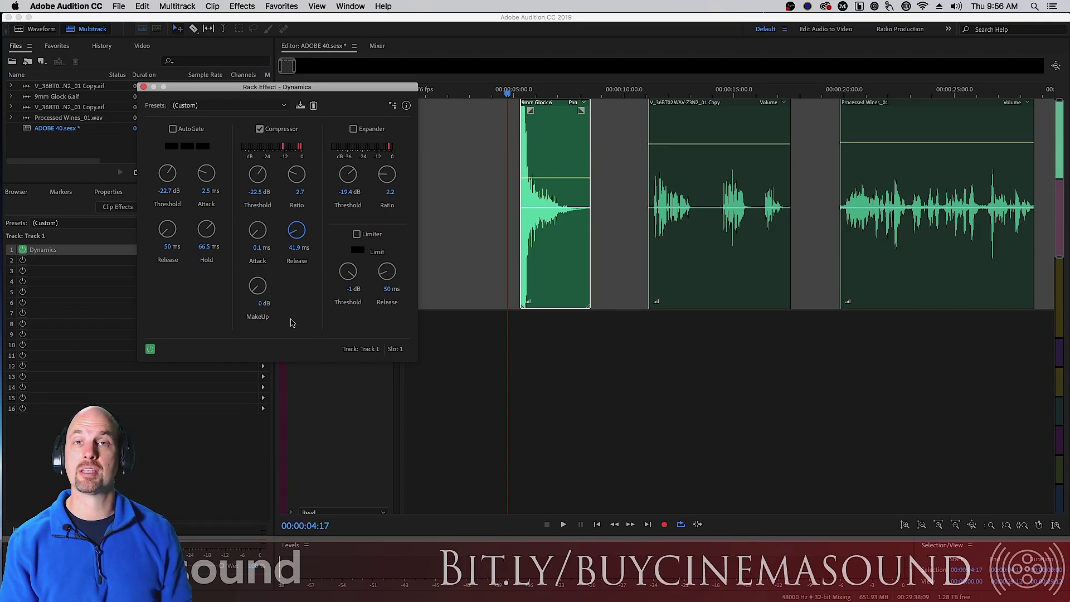
{"action": "left_click_drag", "start_coordinate": [262, 298], "coordinate": [258, 282]}
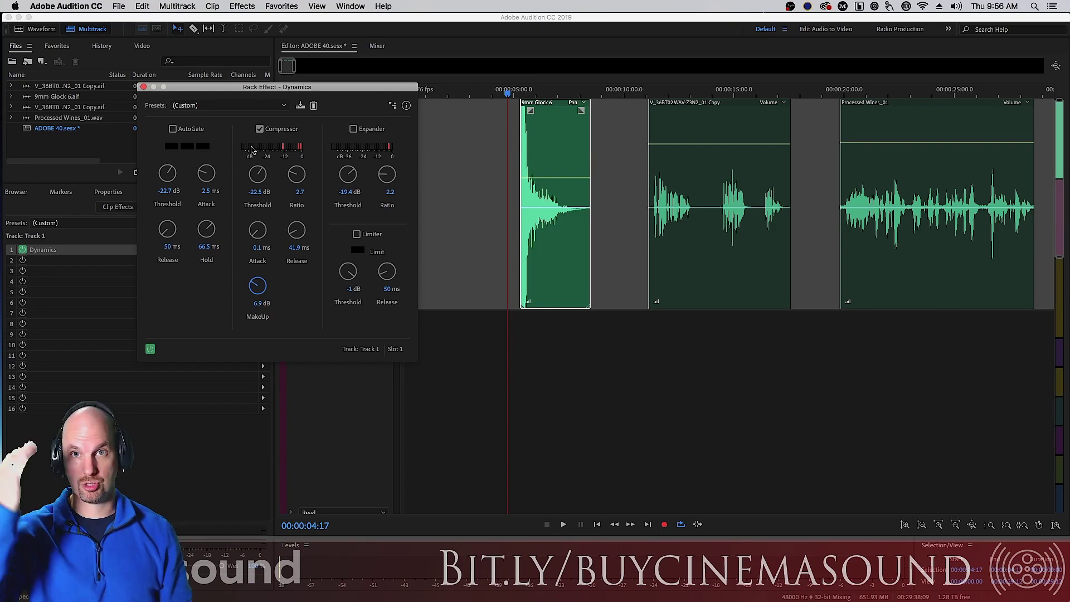
{"action": "key", "text": "space"}
{"action": "left_click_drag", "start_coordinate": [258, 287], "coordinate": [270, 273]}
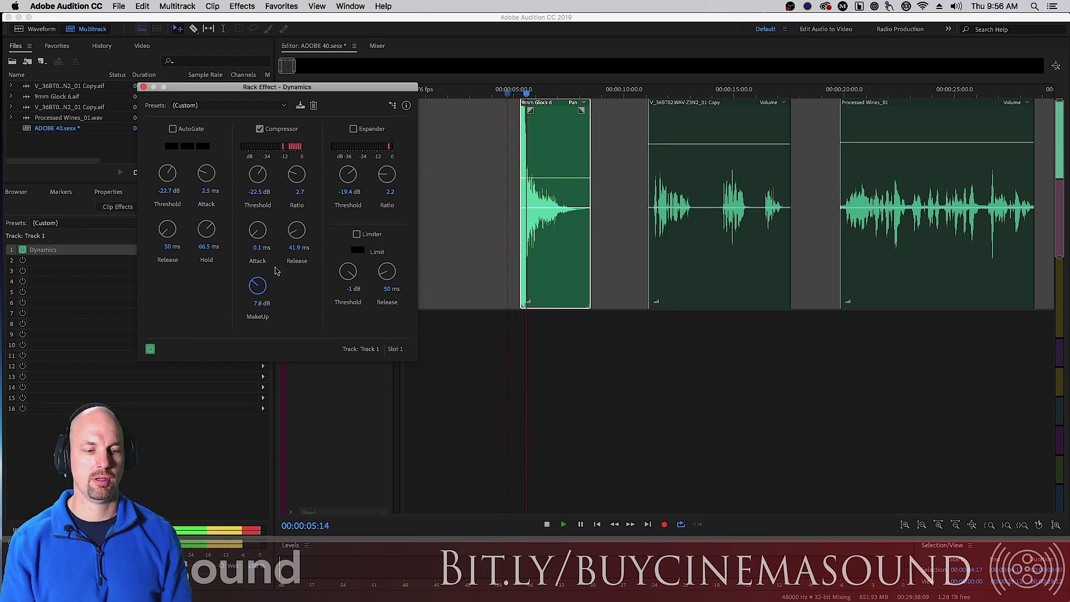
{"action": "key", "text": "space"}
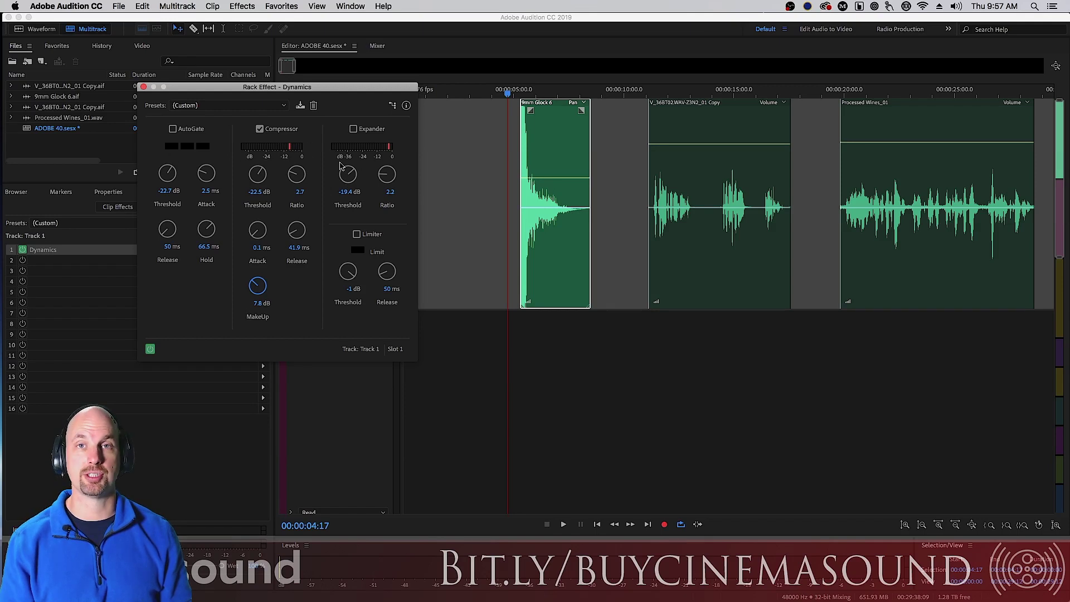
Step: Try a Compressor attack of 10 ms with releases of 37.2 ms and 10 ms while auditioning the gunshot
{"action": "key", "text": "space"}
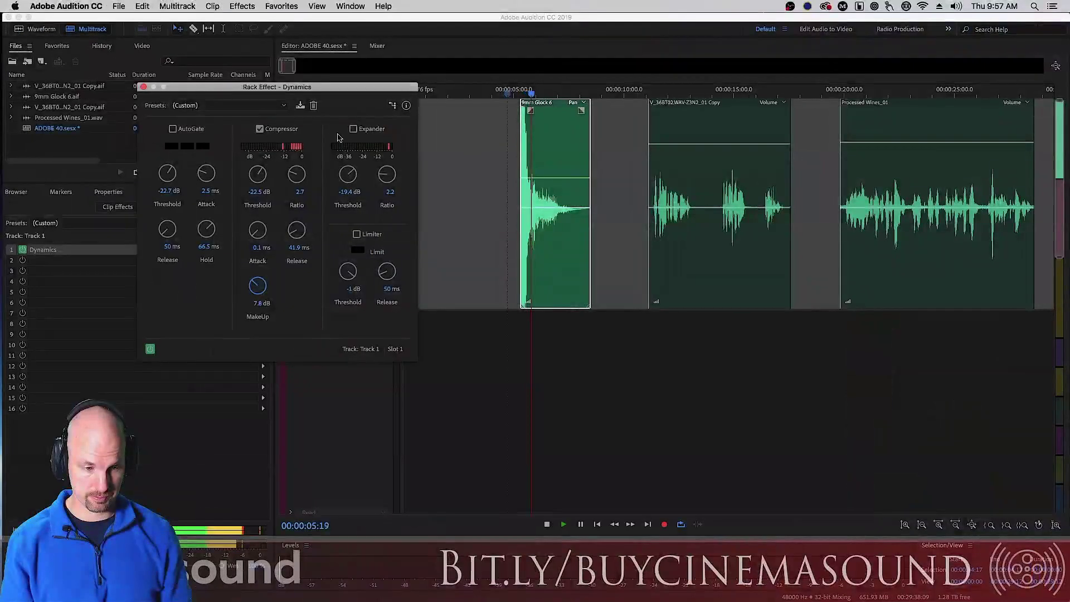
{"action": "key", "text": "space"}
{"action": "scroll", "coordinate": [262, 231], "scroll_direction": "up", "scroll_amount": 1}
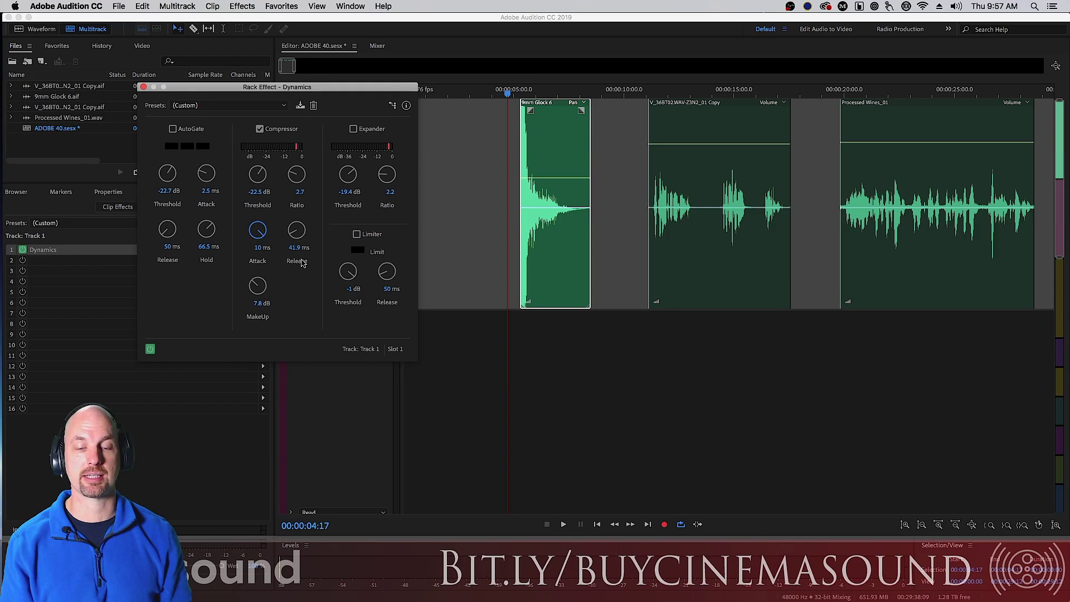
{"action": "scroll", "coordinate": [297, 250], "scroll_direction": "down", "scroll_amount": 2}
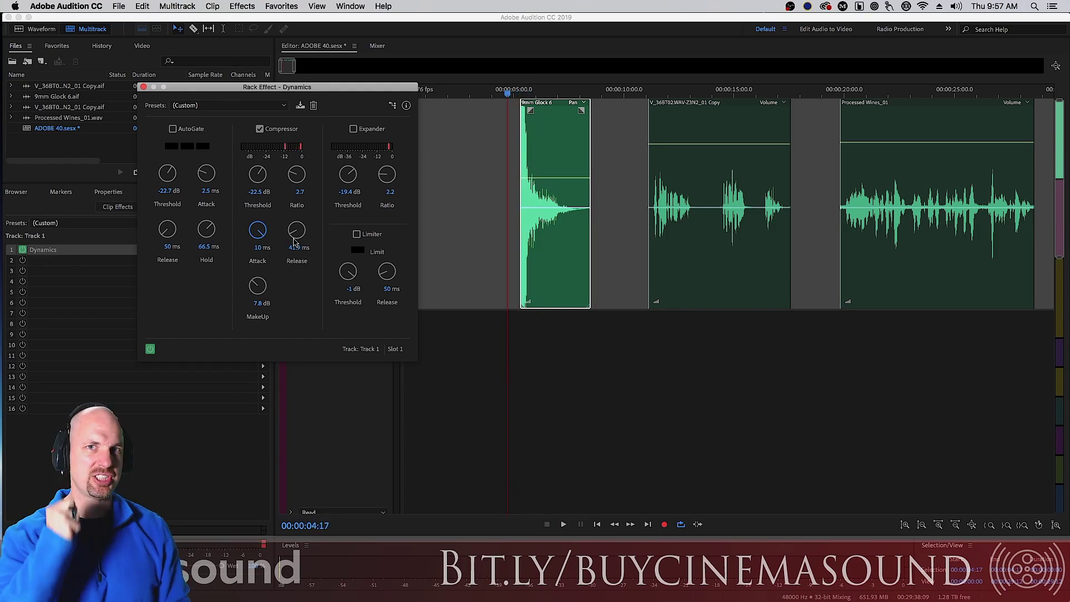
{"action": "key", "text": "space"}
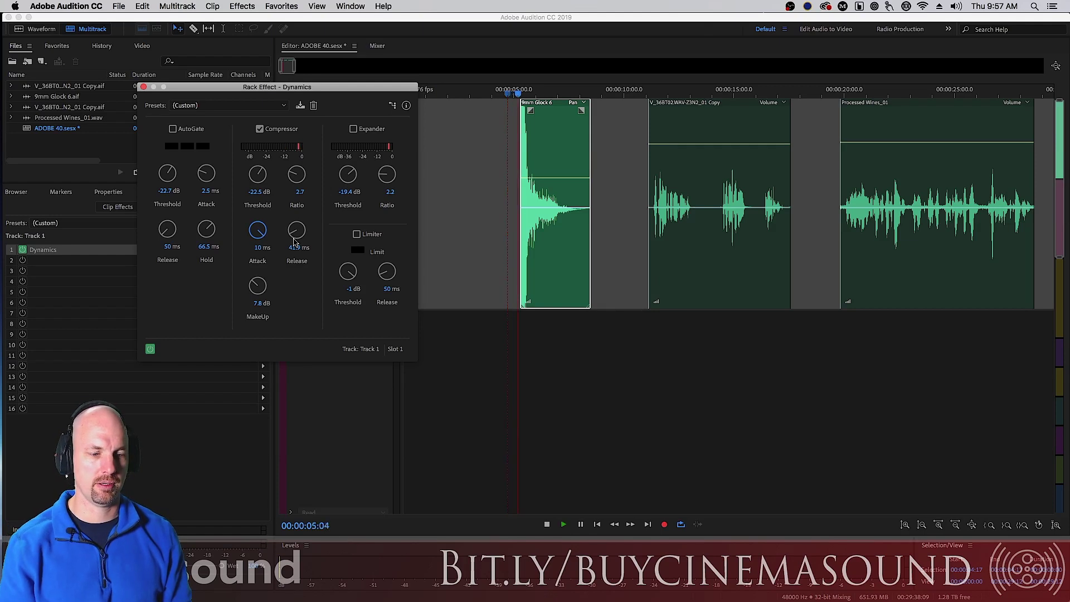
{"action": "scroll", "coordinate": [298, 236], "scroll_direction": "down", "scroll_amount": 3}
{"action": "key", "text": "space"}
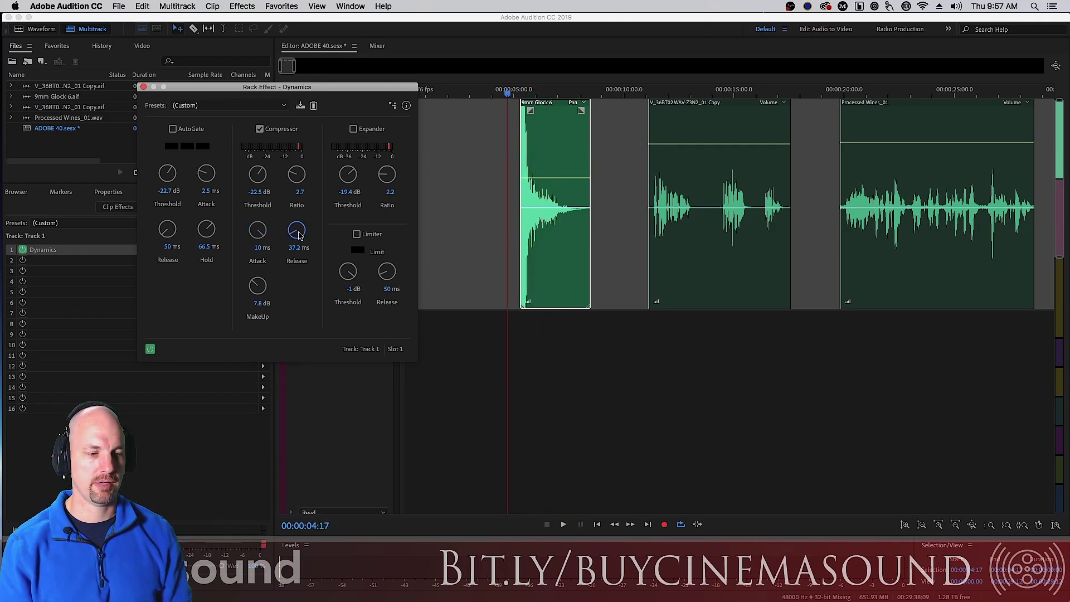
{"action": "key", "text": "space"}
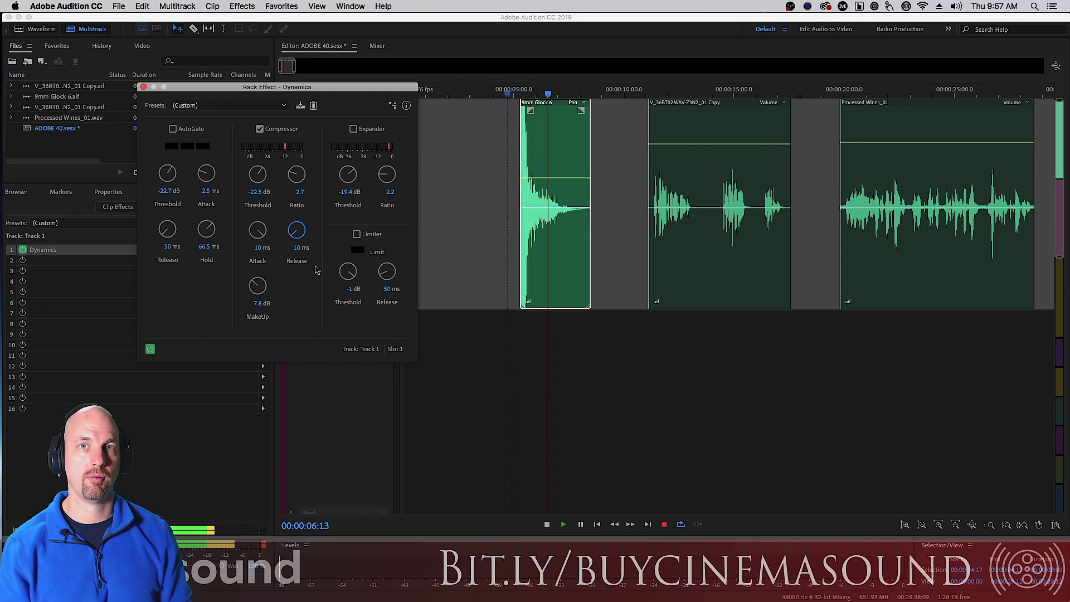
{"action": "key", "text": "space"}
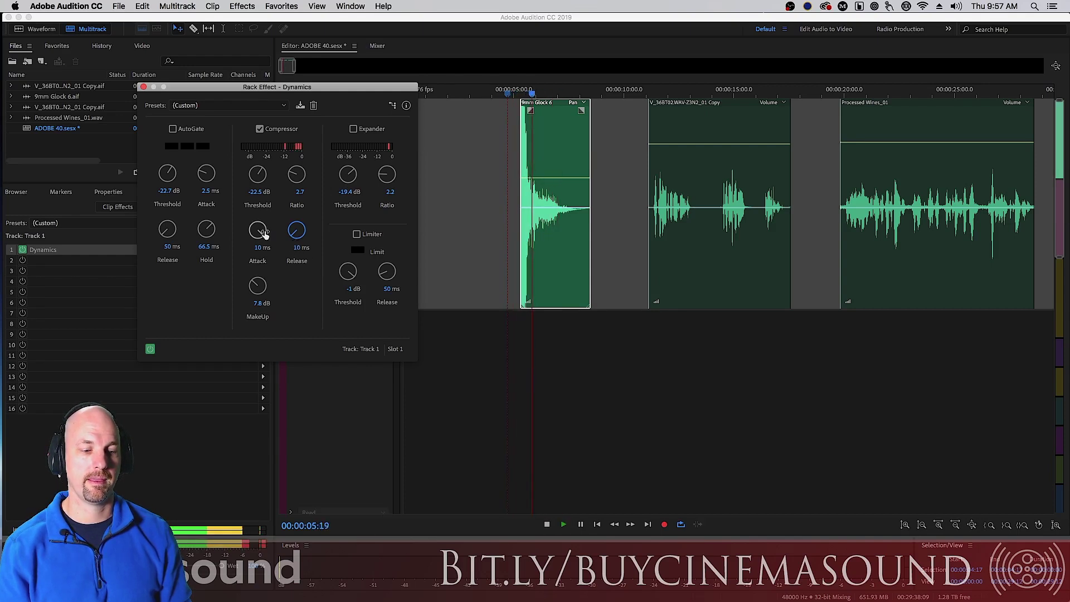
{"action": "key", "text": "space"}
Step: Set the Compressor attack back to 0.1 ms and audition the gunshot
{"action": "left_click_drag", "start_coordinate": [258, 230], "coordinate": [258, 269]}
{"action": "key", "text": "space"}
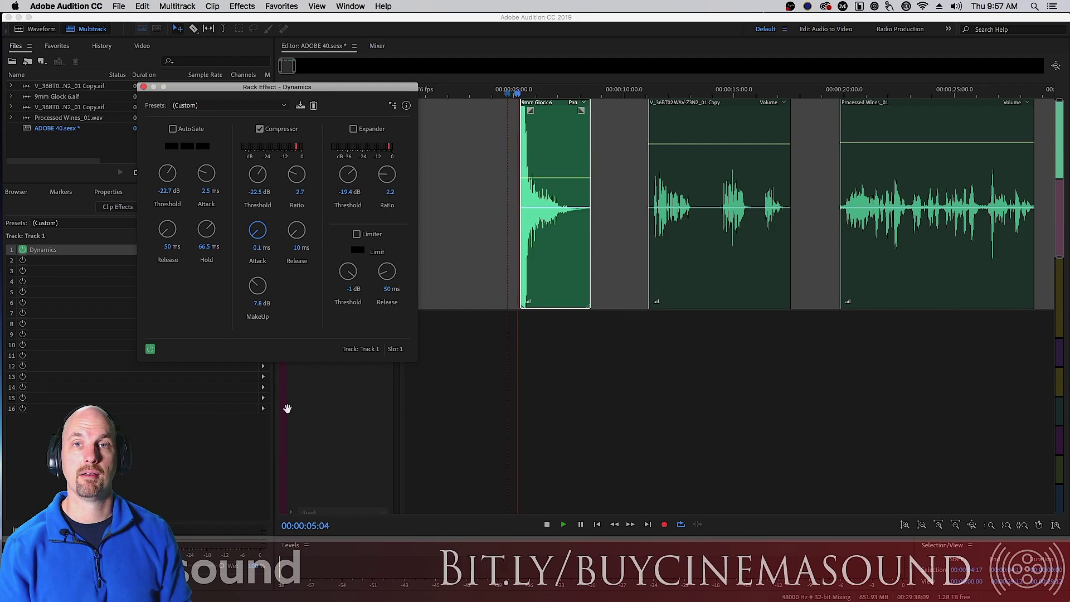
{"action": "key", "text": "space"}
{"action": "key", "text": "space"}
{"action": "key", "text": "space"}
Step: Try a Compressor release of 496.6 ms and compare the gunshot with the Compressor on and bypassed
{"action": "mouse_move", "coordinate": [296, 231]}
{"action": "left_mouse_down"}
{"action": "mouse_move", "coordinate": [312, 246]}
{"action": "mouse_move", "coordinate": [305, 236]}
{"action": "left_mouse_up"}
{"action": "key", "text": "space"}
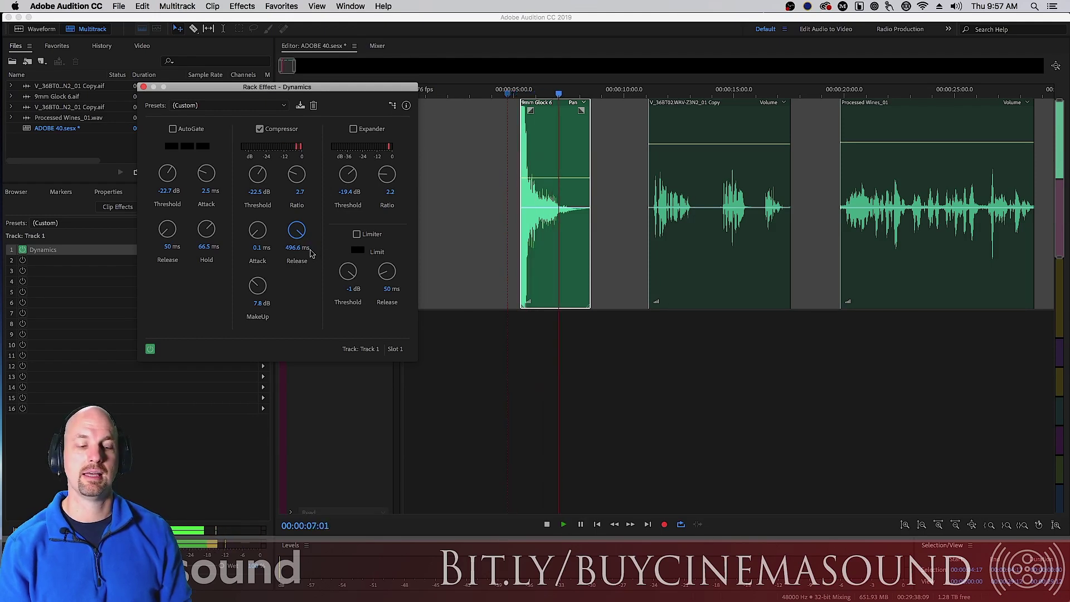
{"action": "key", "text": "space"}
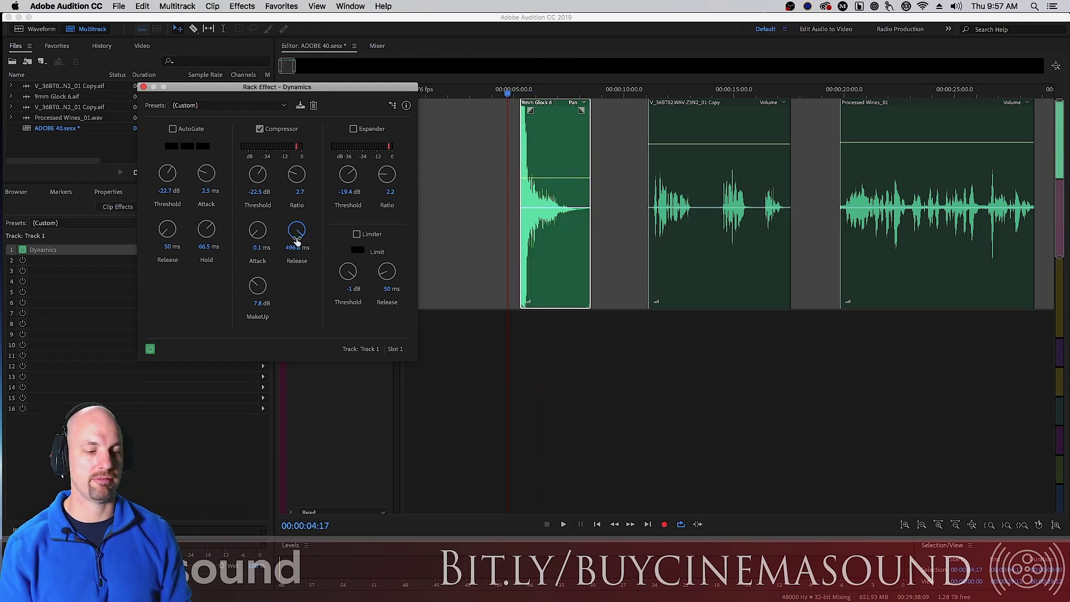
{"action": "left_click", "coordinate": [261, 129]}
{"action": "key", "text": "space"}
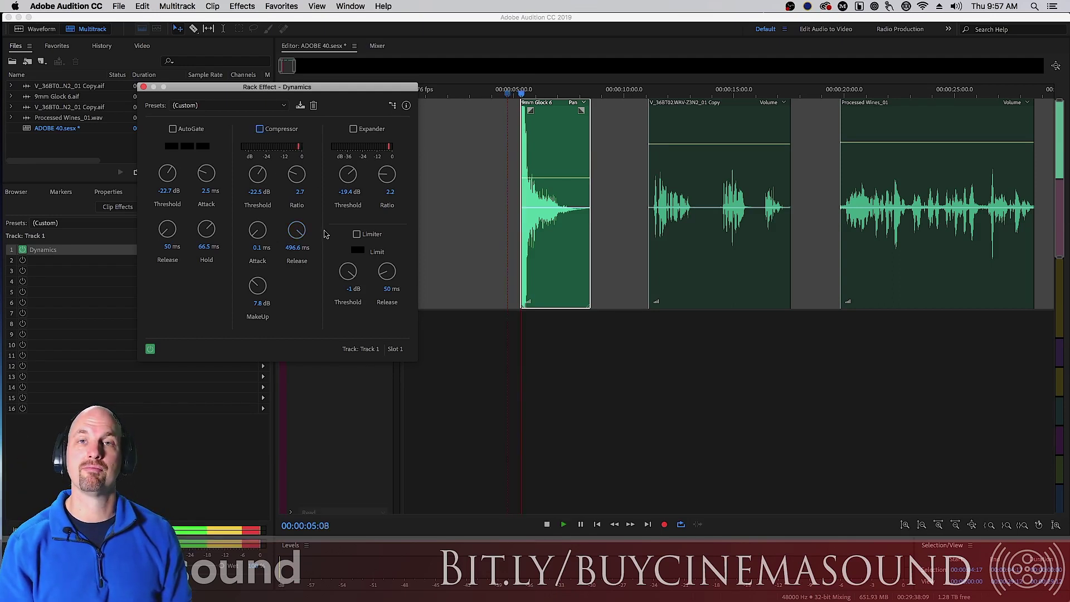
{"action": "key", "text": "space"}
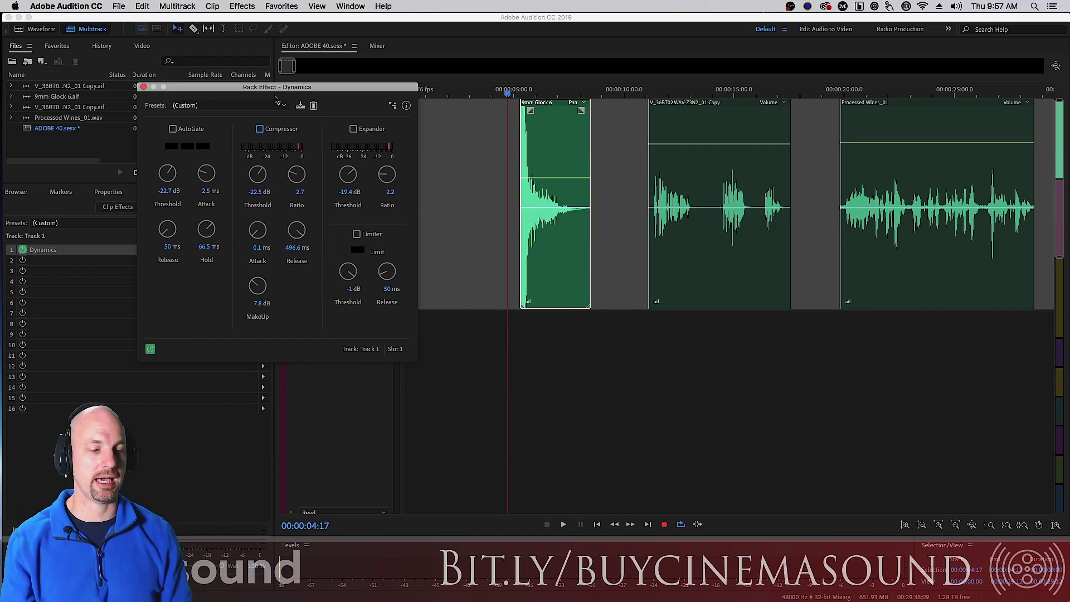
Step: Re-enable the Compressor, set its release to 81.8 ms and audition the gunshot through to the first dialogue clip
{"action": "left_click", "coordinate": [259, 234]}
{"action": "left_click_drag", "start_coordinate": [307, 294], "coordinate": [308, 400]}
{"action": "key", "text": "space"}
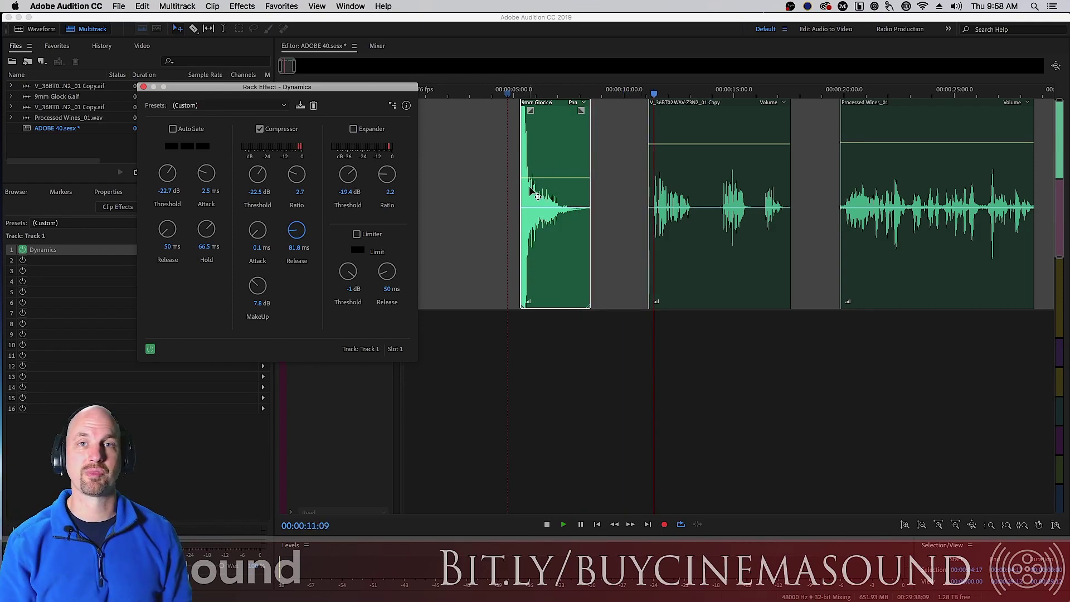
{"action": "key", "text": "space"}
Step: Replace the Compressor with the Limiter at 10 ms release, auditioning the gunshot at thresholds of -29.9 dB and -18.6 dB
{"action": "left_click", "coordinate": [259, 130]}
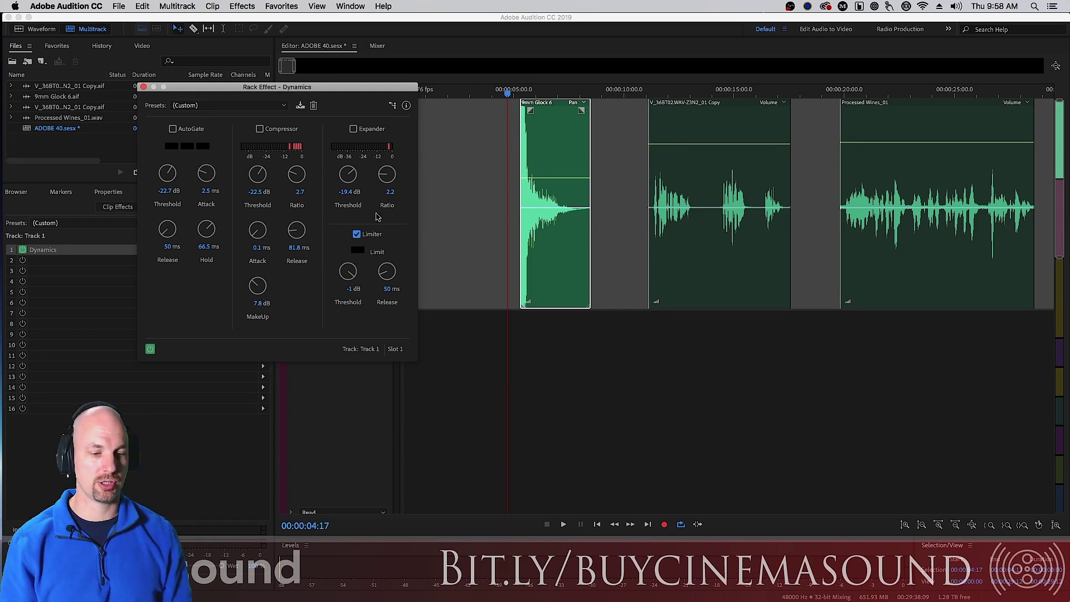
{"action": "left_click_drag", "start_coordinate": [343, 283], "coordinate": [426, 380]}
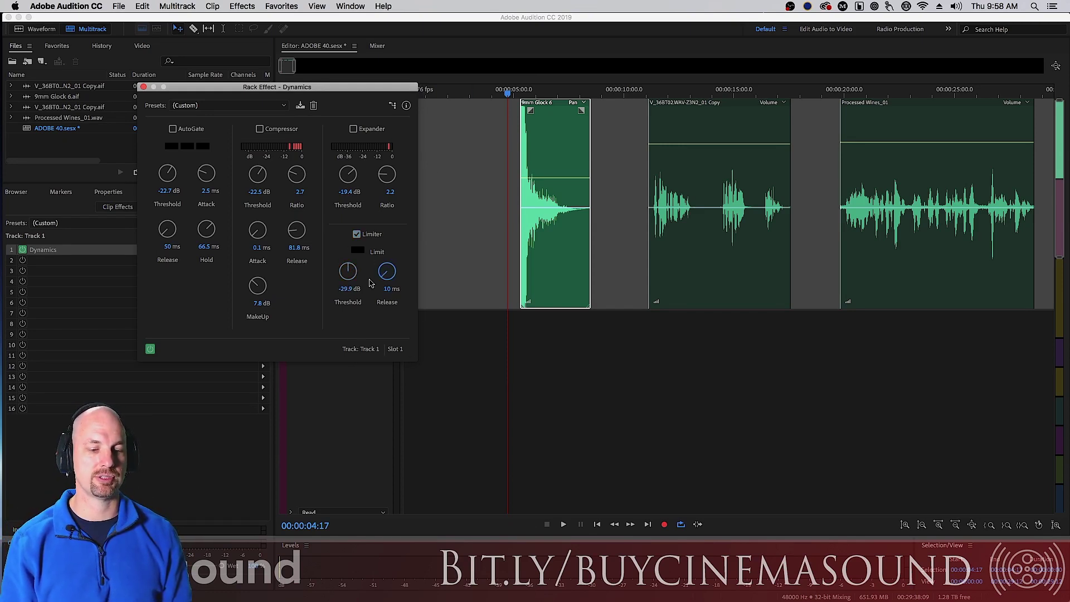
{"action": "key", "text": "space"}
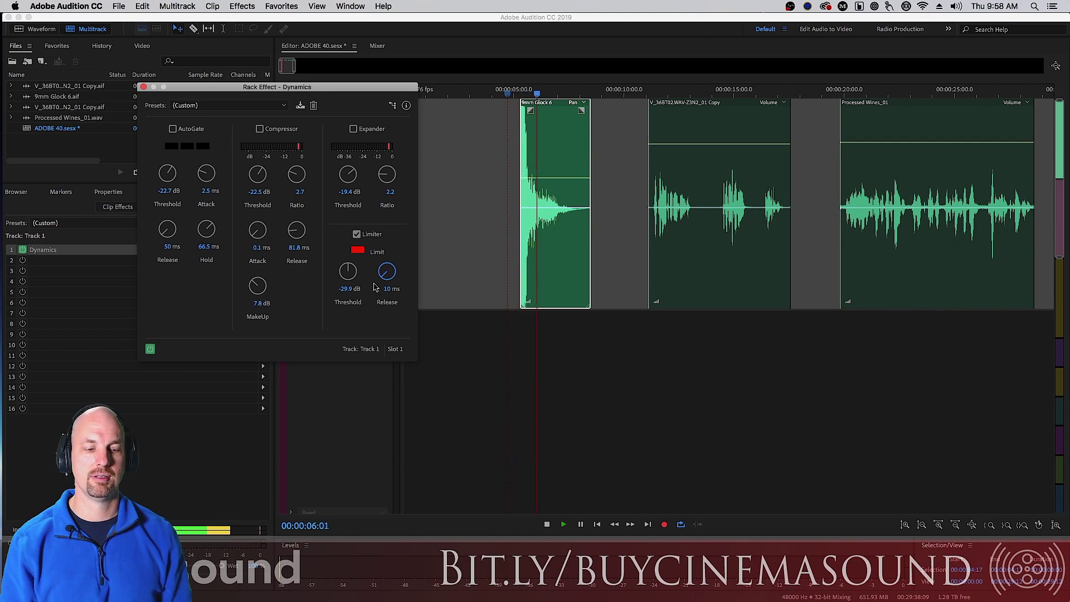
{"action": "left_click_drag", "start_coordinate": [349, 274], "coordinate": [349, 272]}
{"action": "key", "text": "space"}
{"action": "key", "text": "space"}
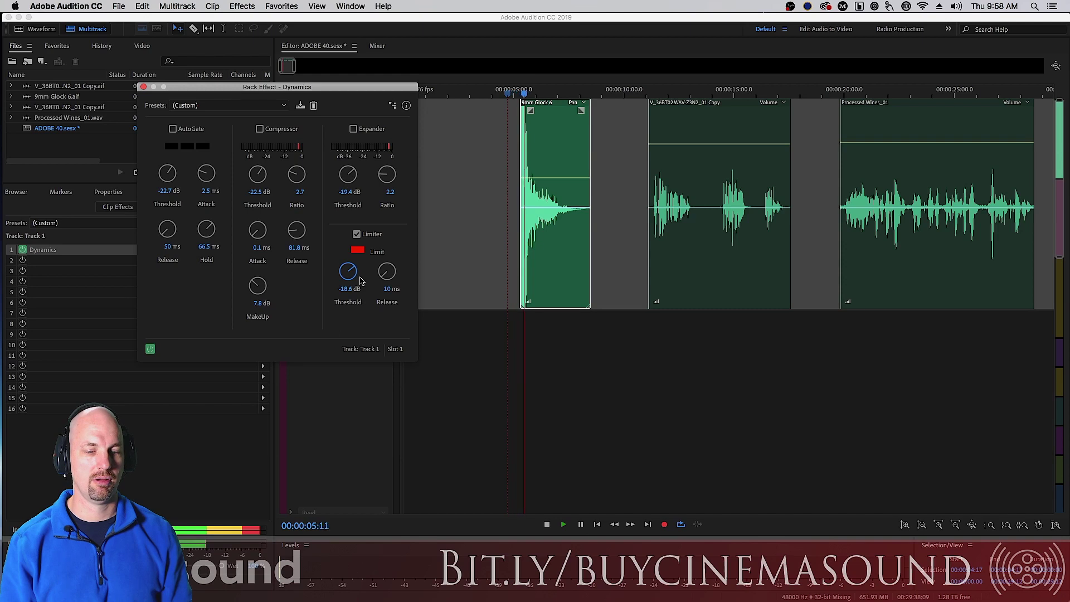
Step: Set the Compressor makeup gain to 9.8 dB and the Limiter threshold to -12.8 dB while auditioning the gunshot
{"action": "left_click_drag", "start_coordinate": [349, 274], "coordinate": [342, 281]}
{"action": "key", "text": "space"}
{"action": "left_click_drag", "start_coordinate": [264, 282], "coordinate": [263, 276]}
{"action": "key", "text": "space"}
{"action": "key", "text": "space"}
{"action": "left_click_drag", "start_coordinate": [259, 285], "coordinate": [255, 310]}
{"action": "key", "text": "space"}
{"action": "mouse_move", "coordinate": [349, 273]}
{"action": "left_mouse_down"}
{"action": "mouse_move", "coordinate": [355, 249]}
{"action": "mouse_move", "coordinate": [347, 286]}
{"action": "left_mouse_up"}
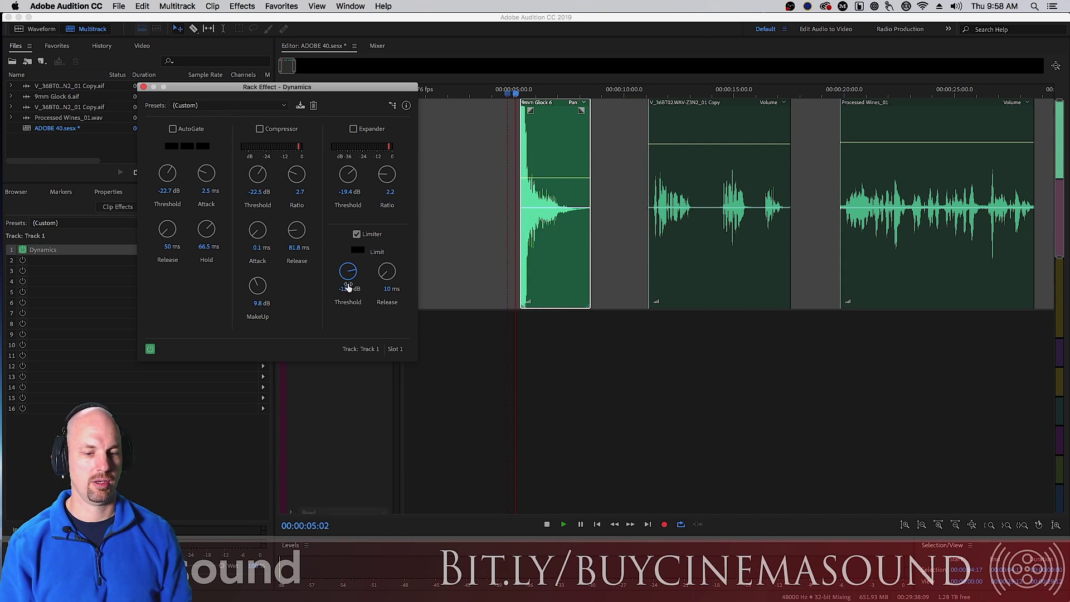
{"action": "key", "text": "space"}
Step: Disable the Limiter, enable the Expander with a threshold of -11.1 dB, and audition the gunshot
{"action": "left_click", "coordinate": [356, 235]}
{"action": "left_click", "coordinate": [354, 129]}
{"action": "key", "text": "space"}
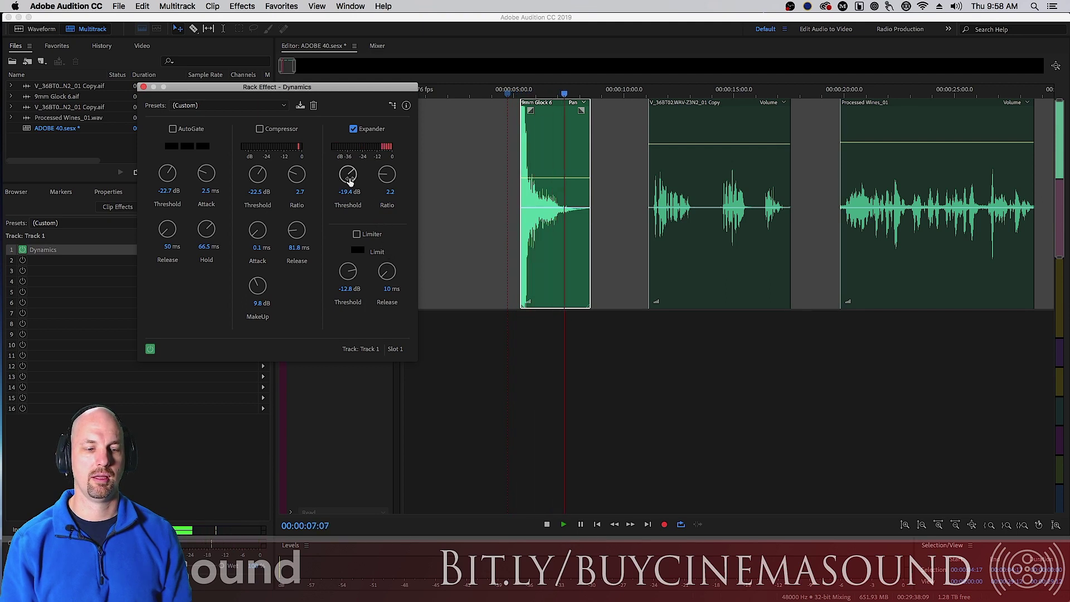
{"action": "key", "text": "space"}
{"action": "left_click_drag", "start_coordinate": [347, 178], "coordinate": [349, 175]}
{"action": "key", "text": "space"}
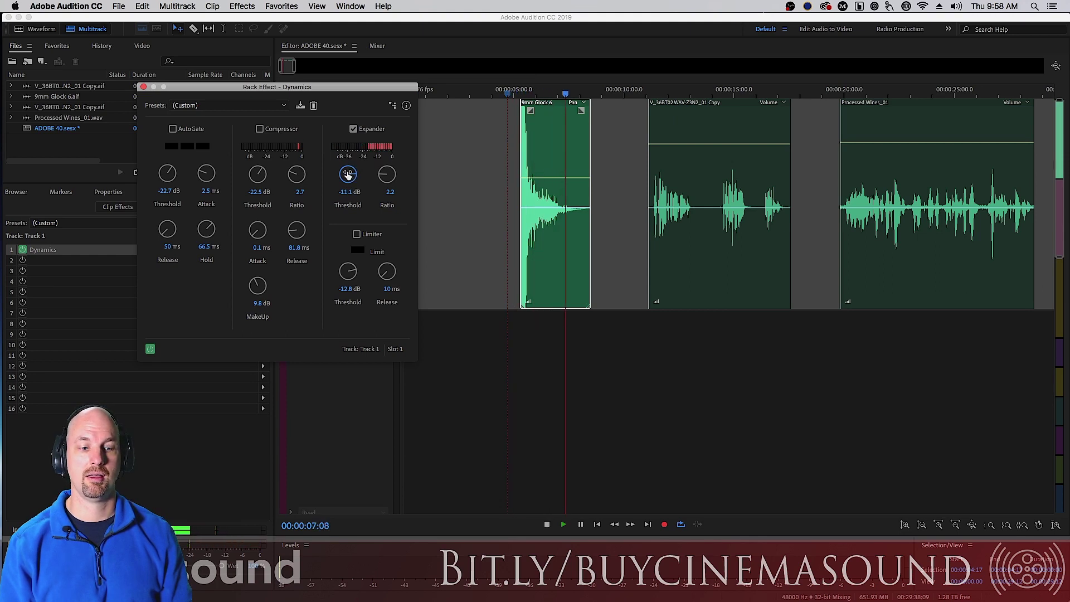
Step: Audition the gunshot with the AutoGate in place of the Expander at a -15.4 dB threshold, and disable the AutoGate
{"action": "key", "text": "space"}
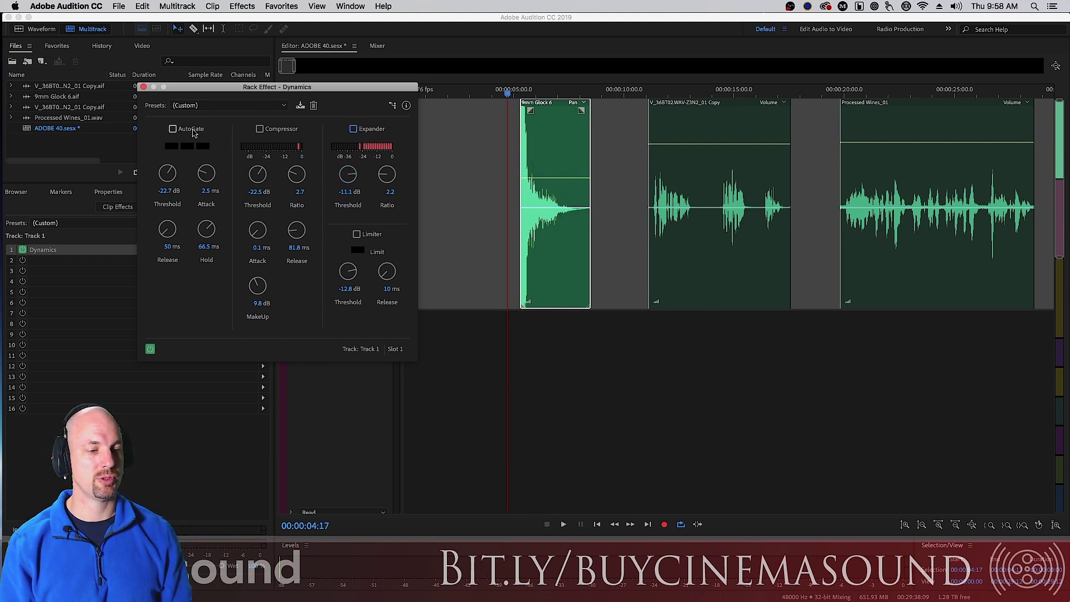
{"action": "key", "text": "space"}
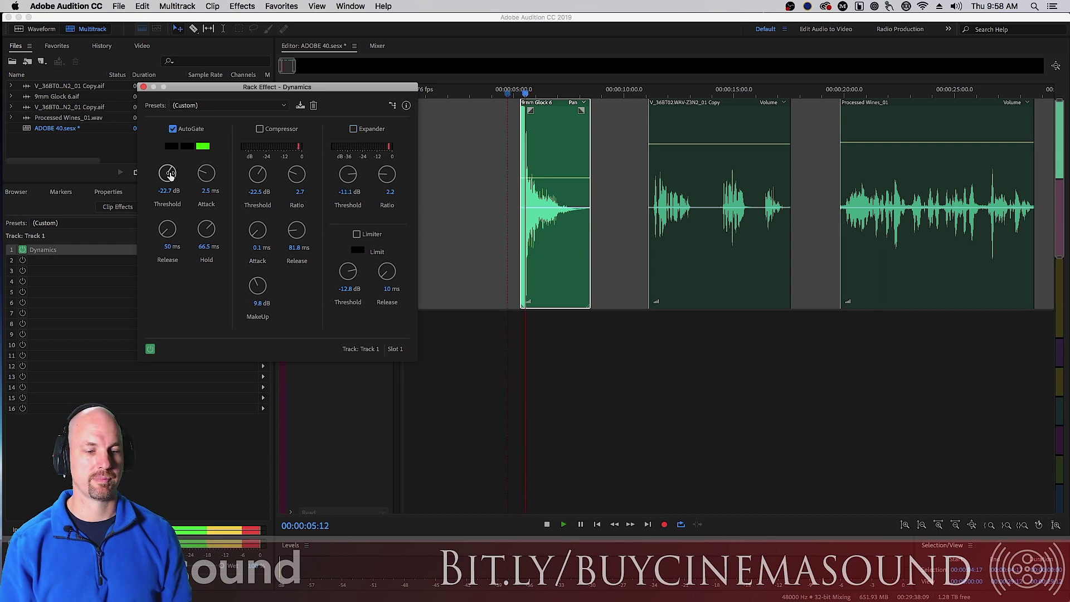
{"action": "left_click_drag", "start_coordinate": [168, 172], "coordinate": [170, 166]}
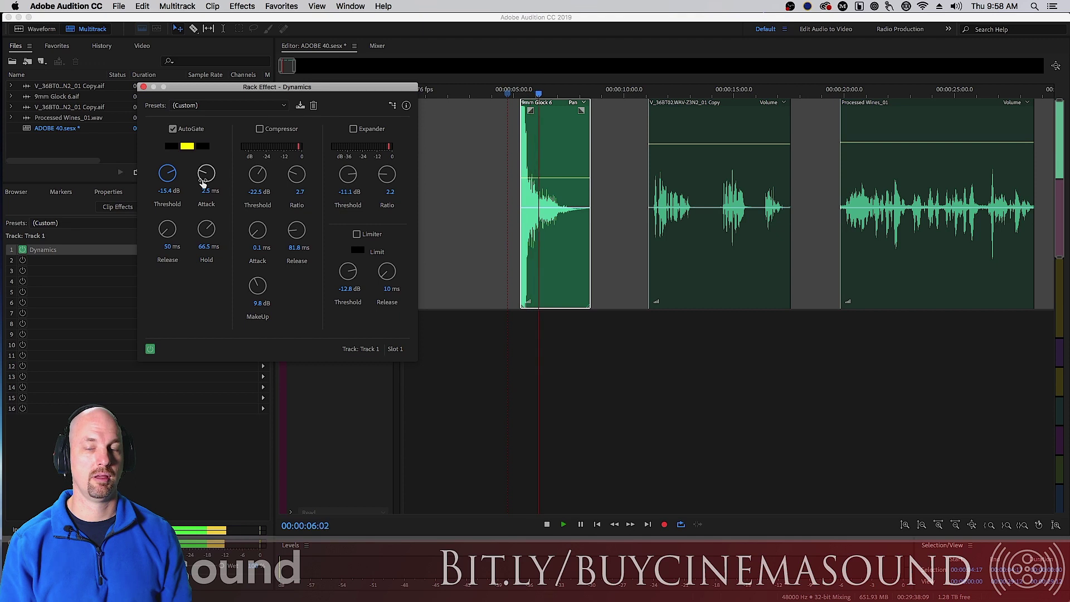
{"action": "key", "text": "space"}
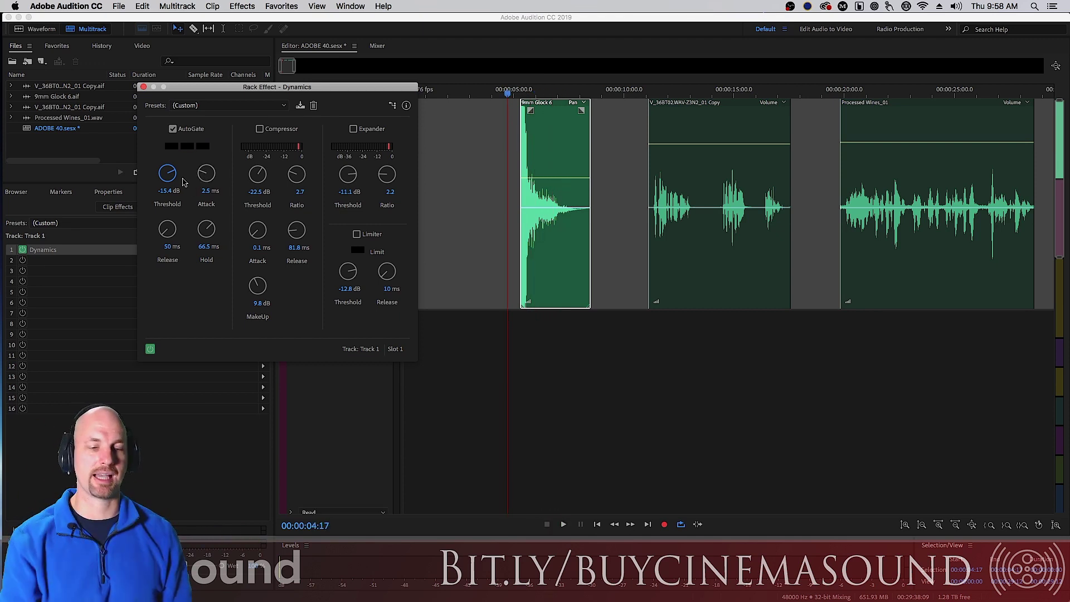
{"action": "left_click", "coordinate": [173, 129]}
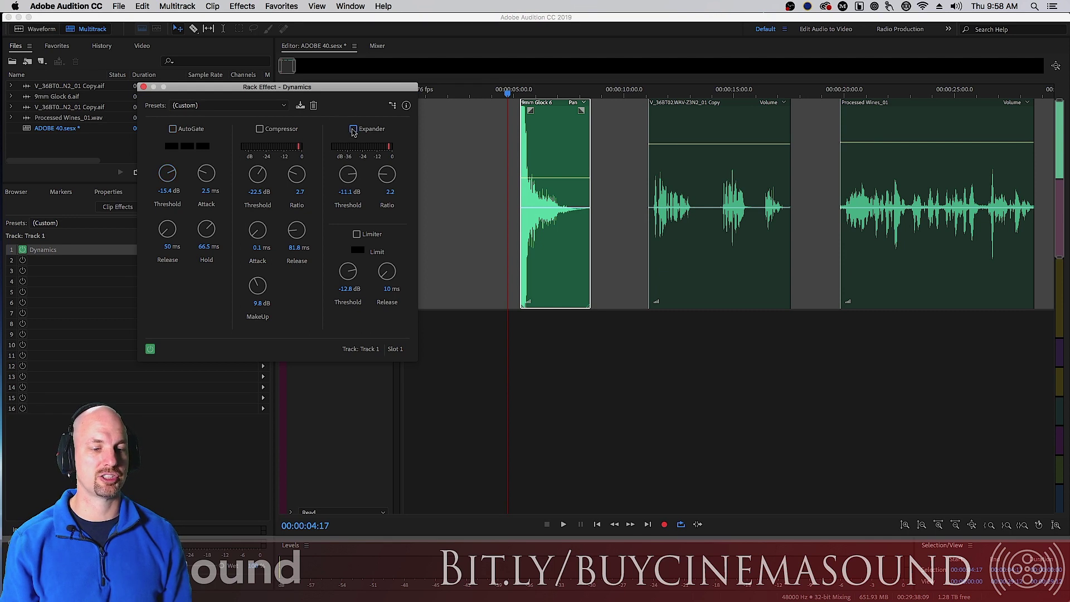
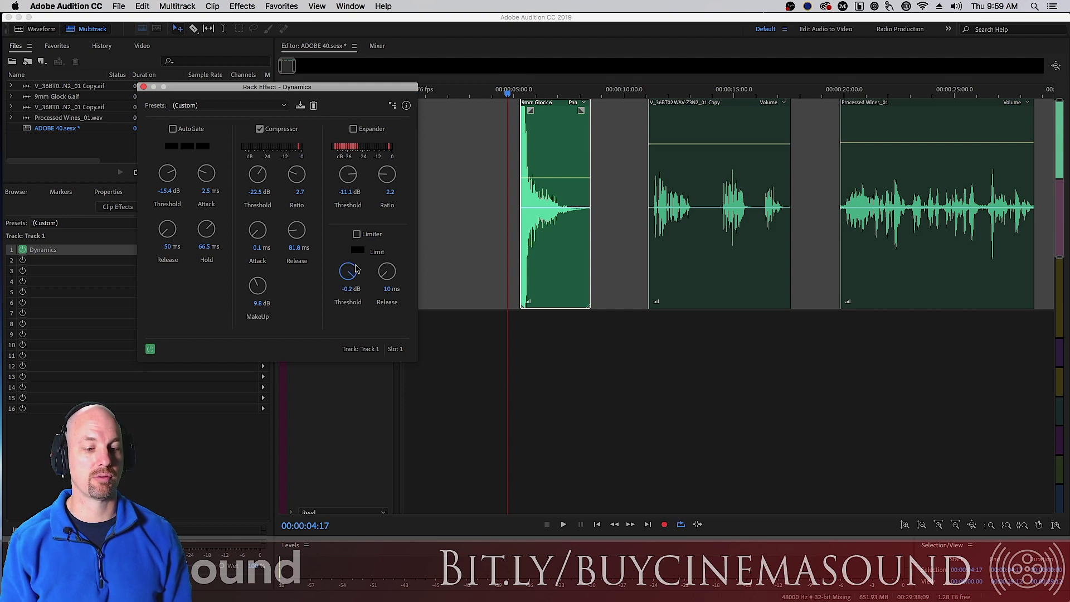
Step: Audition the first dialogue clip from its start with the Compressor enabled and set the Compressor ratio to 2.9
{"action": "left_click", "coordinate": [649, 93]}
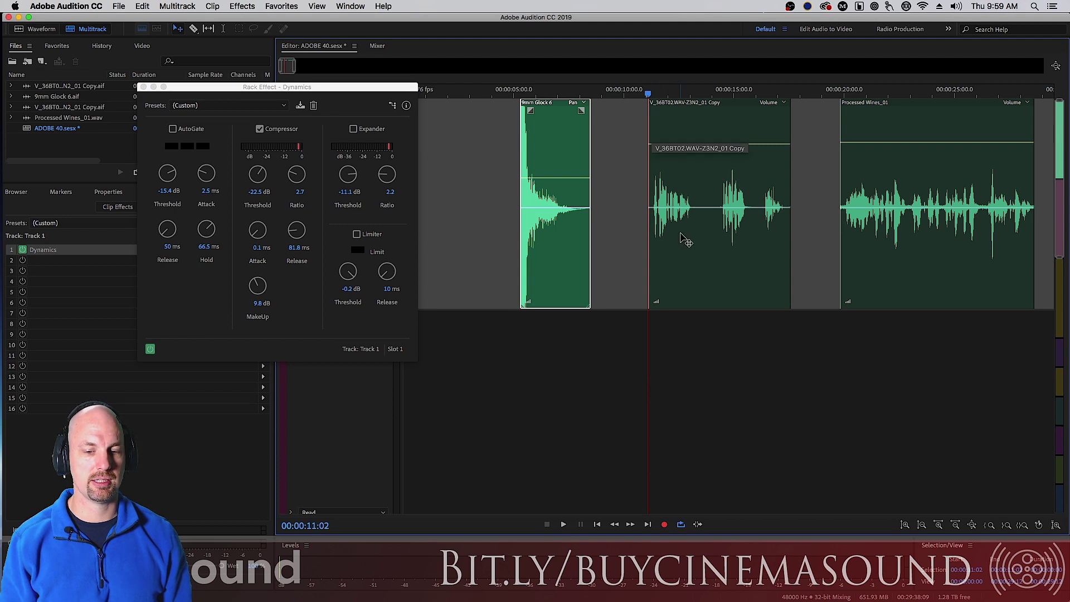
{"action": "key", "text": "space"}
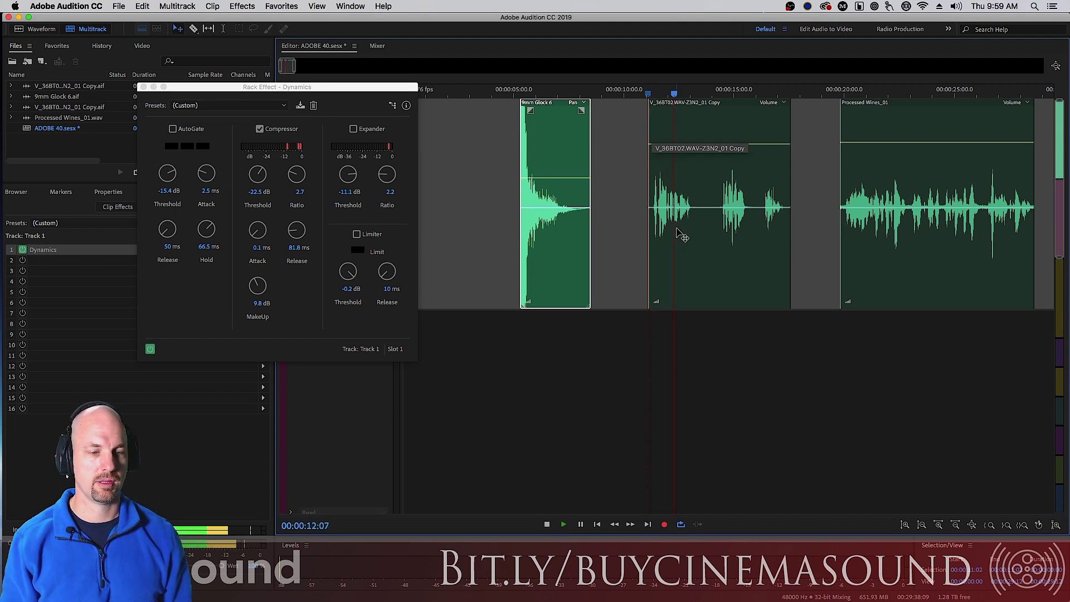
{"action": "key", "text": "space"}
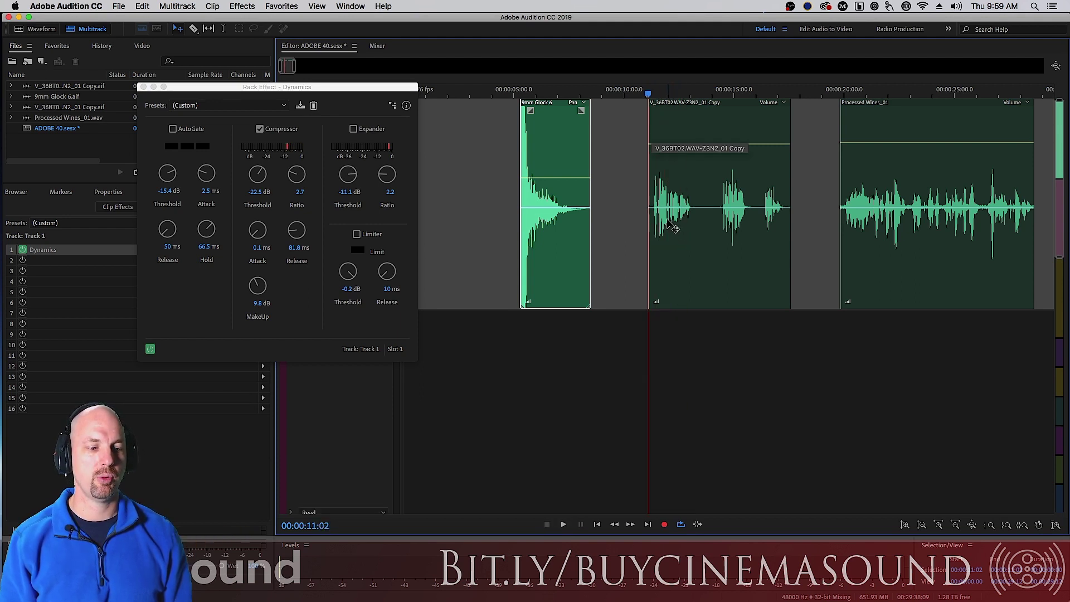
{"action": "left_click", "coordinate": [258, 233]}
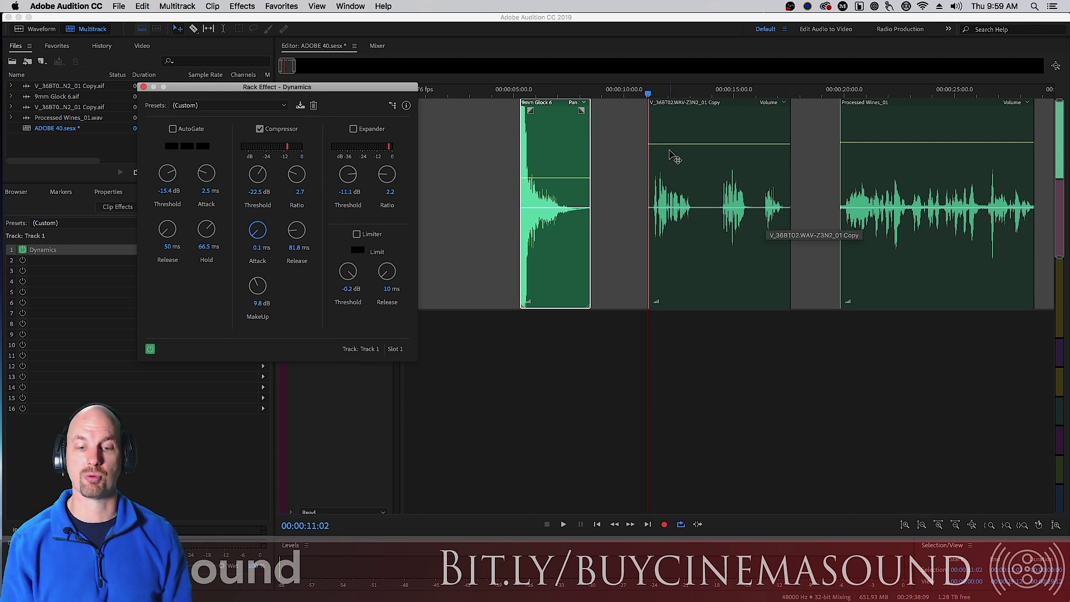
{"action": "key", "text": "space"}
{"action": "left_click_drag", "start_coordinate": [297, 178], "coordinate": [297, 175]}
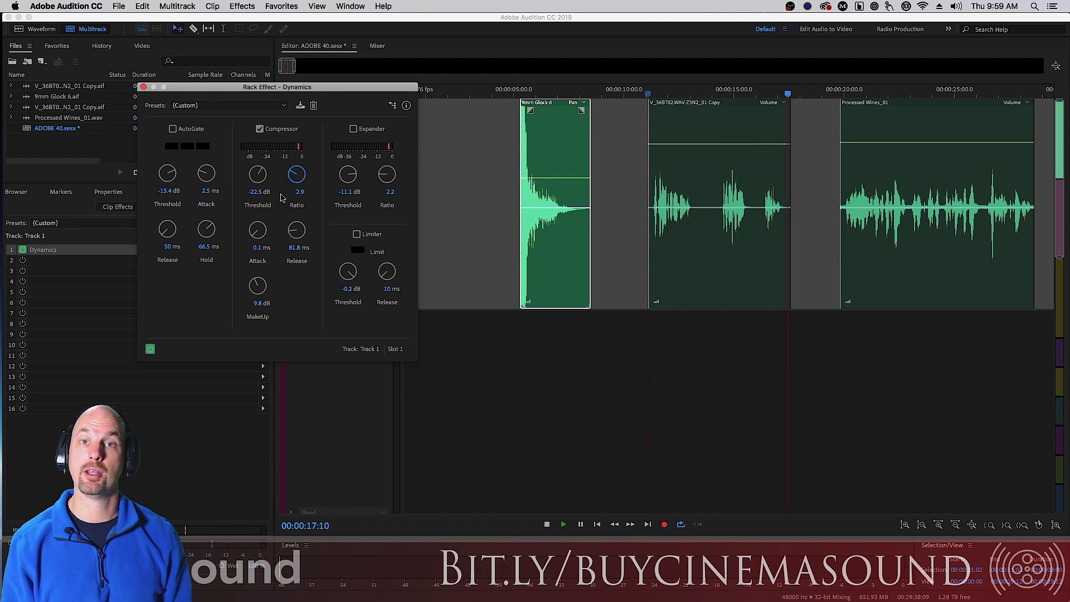
{"action": "key", "text": "space"}
Step: Compare the first dialogue clip with the Compressor bypassed and re-enabled by playing it from its start each time
{"action": "left_click", "coordinate": [260, 130]}
{"action": "key", "text": "space"}
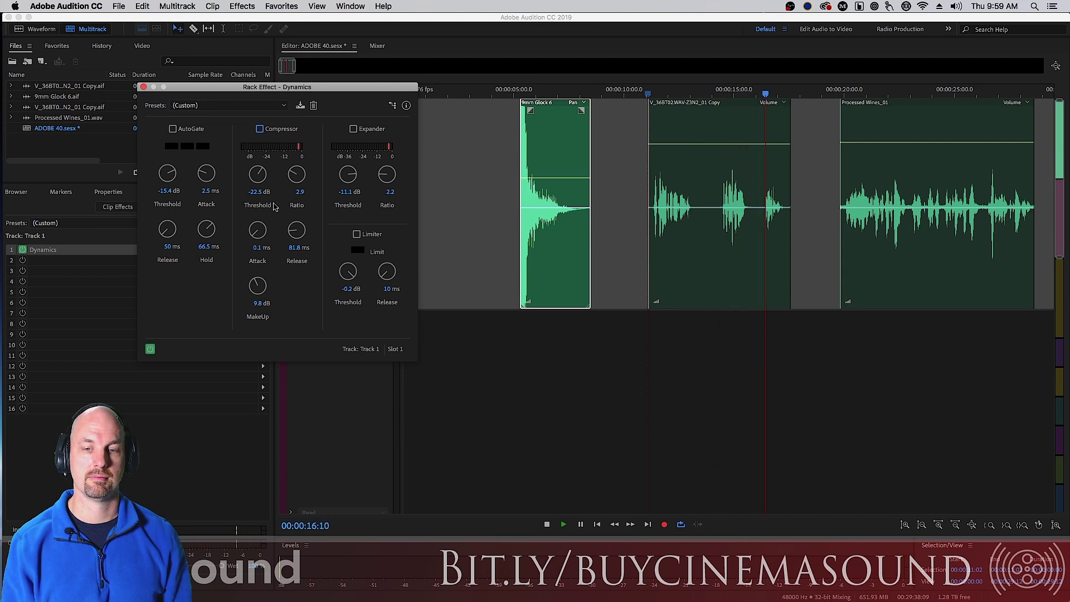
{"action": "key", "text": "space"}
{"action": "left_click", "coordinate": [265, 131]}
{"action": "key", "text": "space"}
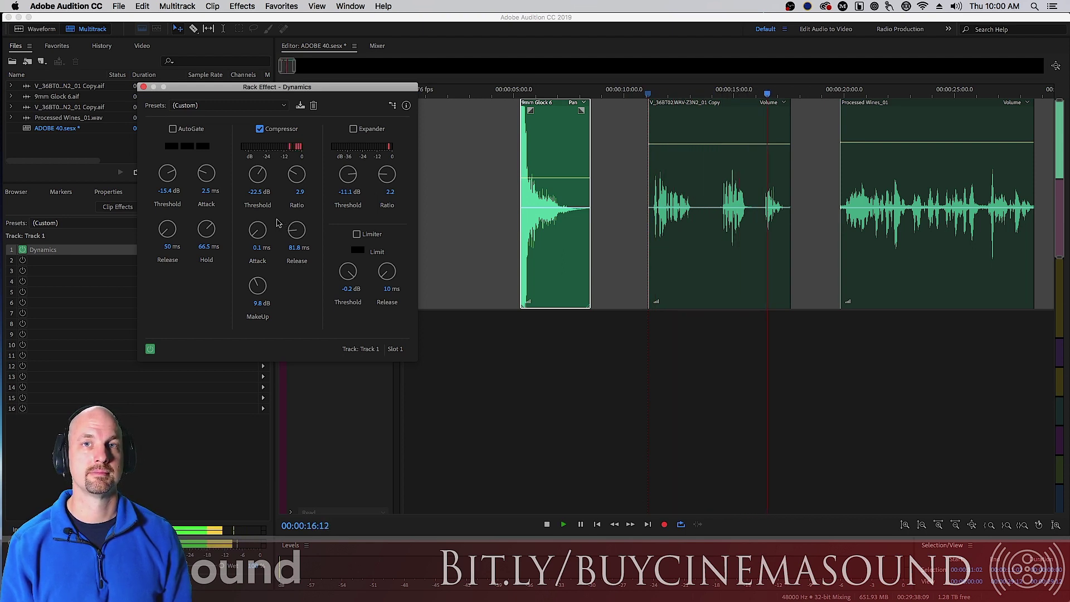
{"action": "key", "text": "space"}
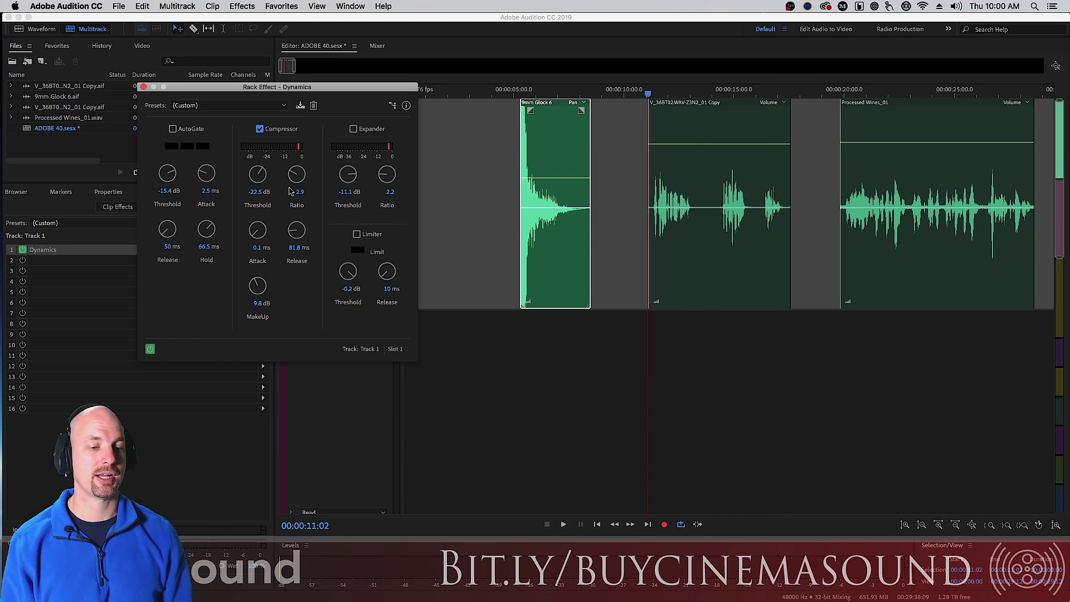
Step: Enable the Expander alongside the Compressor and lower its threshold to -26.6 dB while auditioning the first dialogue clip
{"action": "left_click", "coordinate": [353, 130]}
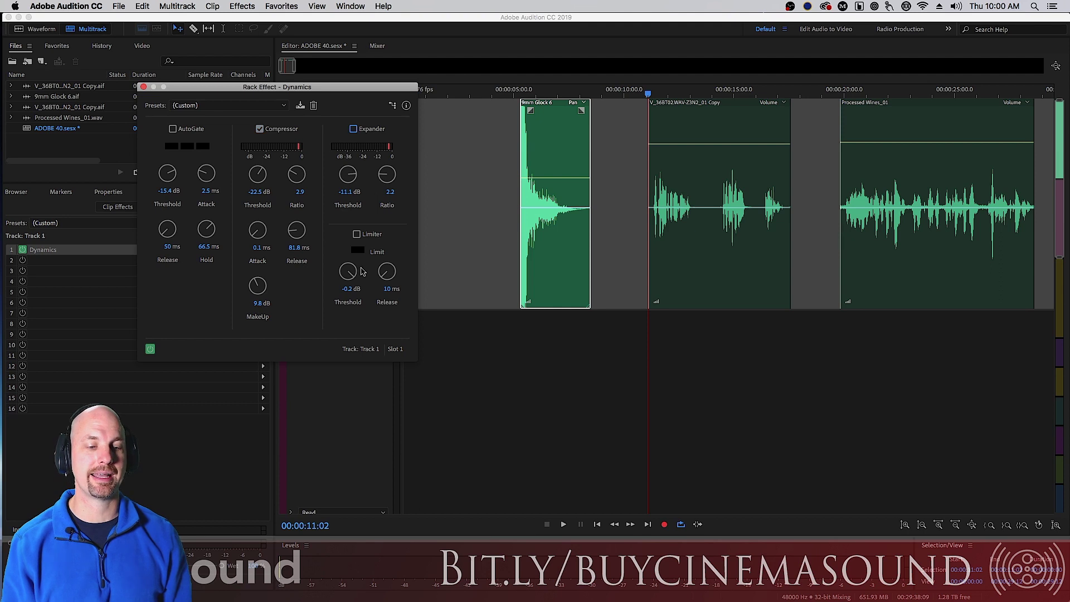
{"action": "left_click", "coordinate": [354, 129]}
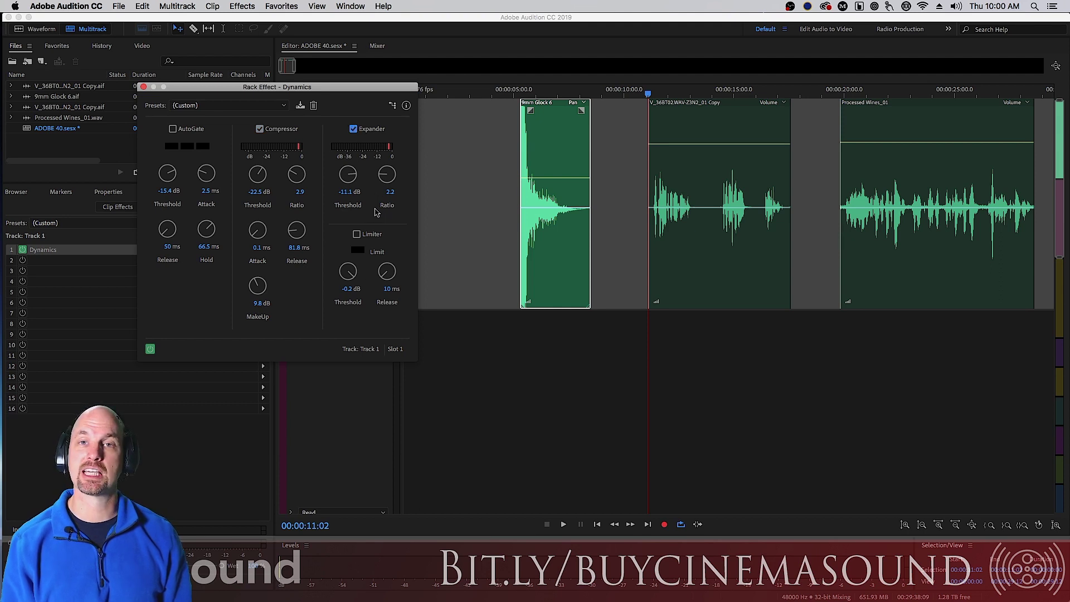
{"action": "left_click_drag", "start_coordinate": [349, 174], "coordinate": [338, 199]}
{"action": "key", "text": "space"}
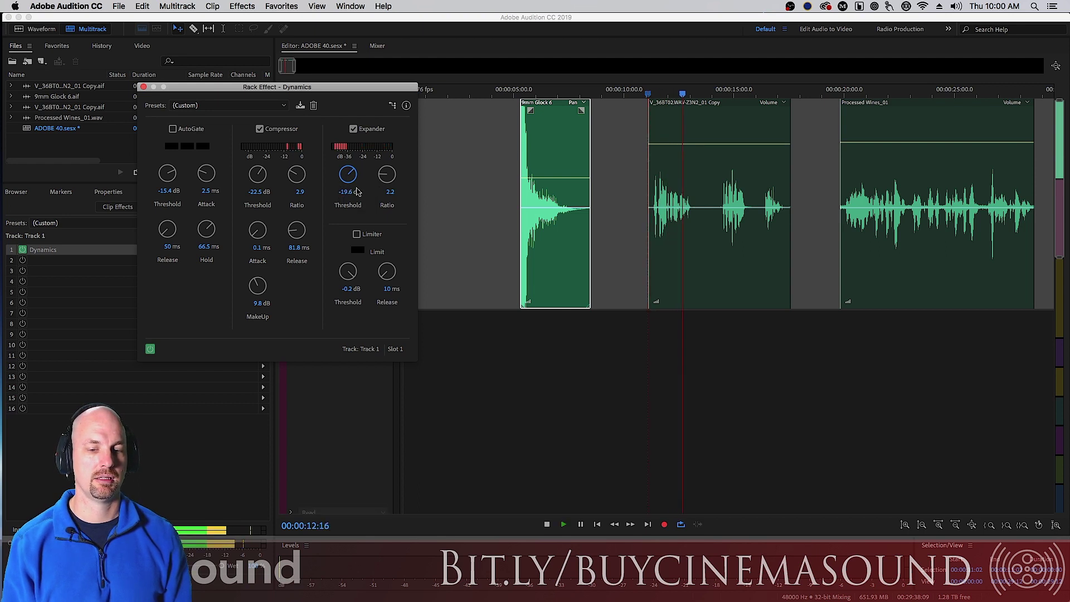
{"action": "left_click_drag", "start_coordinate": [348, 176], "coordinate": [343, 196]}
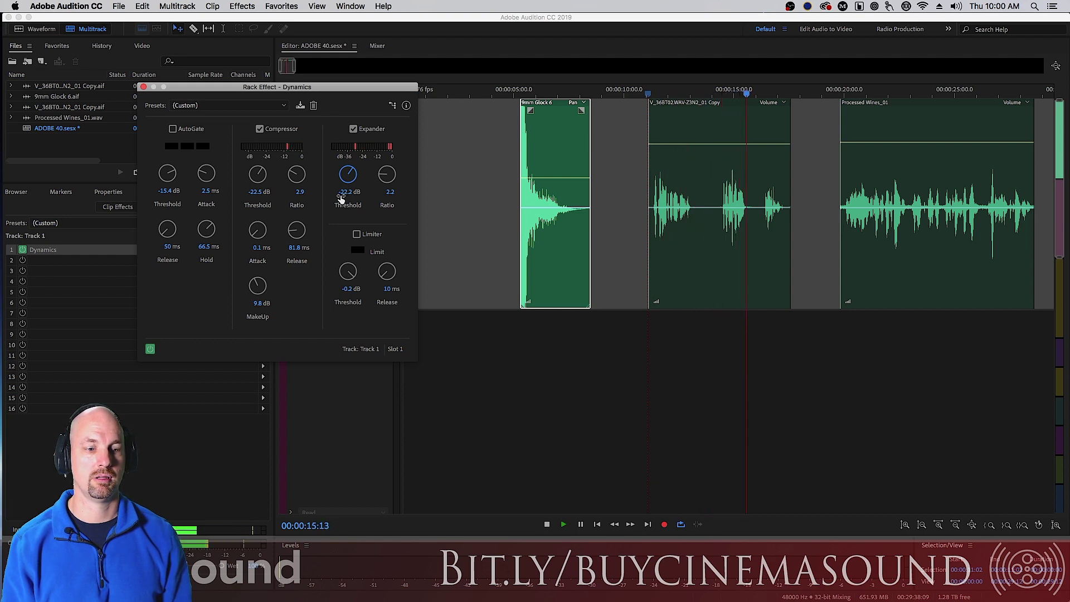
{"action": "key", "text": "space"}
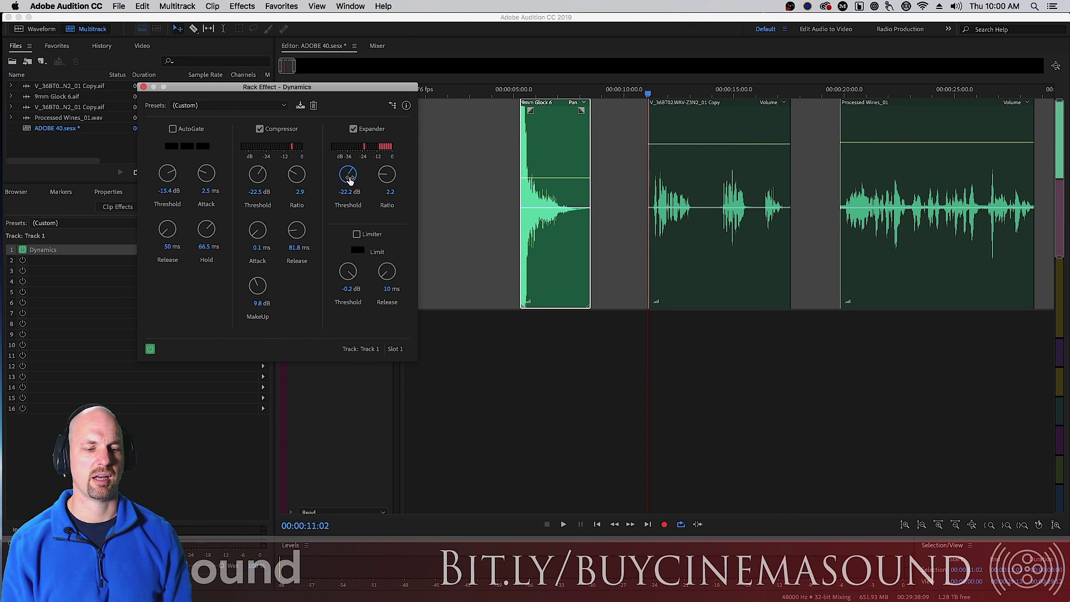
{"action": "key", "text": "space"}
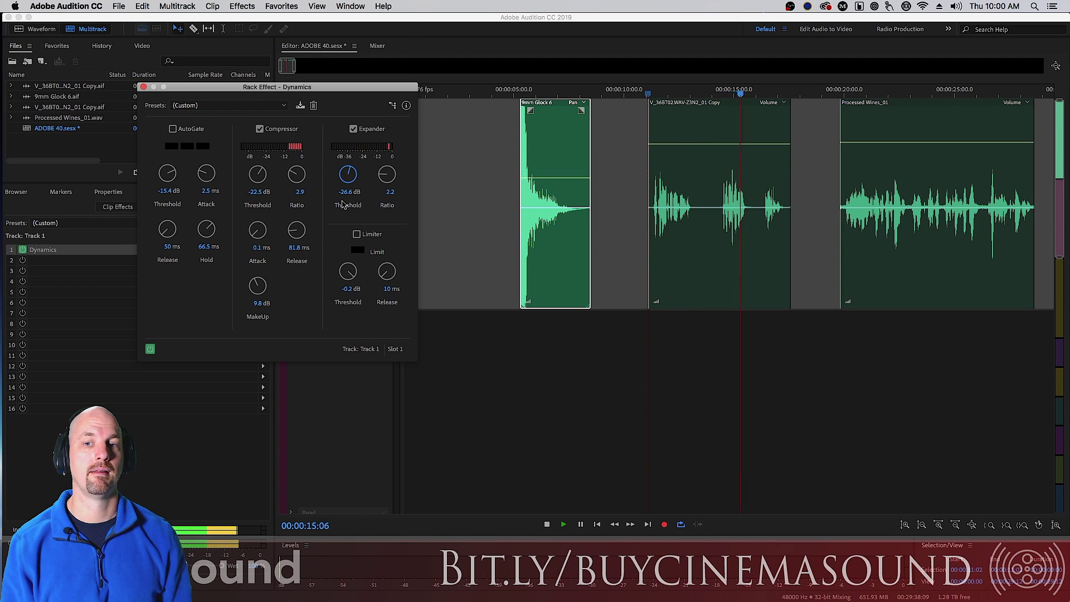
{"action": "key", "text": "space"}
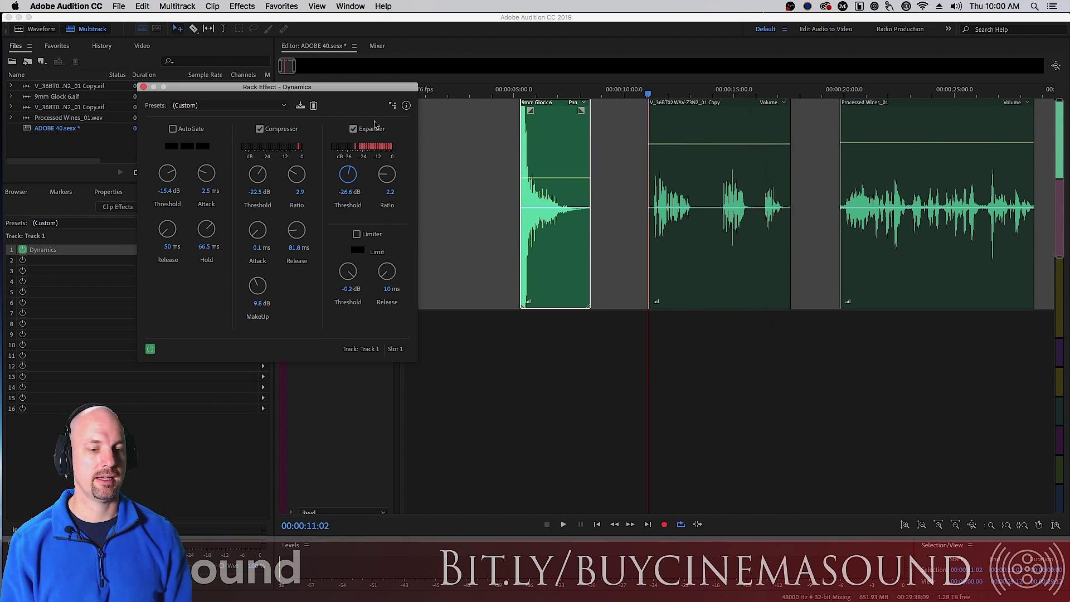
Step: Enable the Limiter, set the Compressor makeup gain to 14.6 dB, and audition the first dialogue clip
{"action": "left_click", "coordinate": [357, 234]}
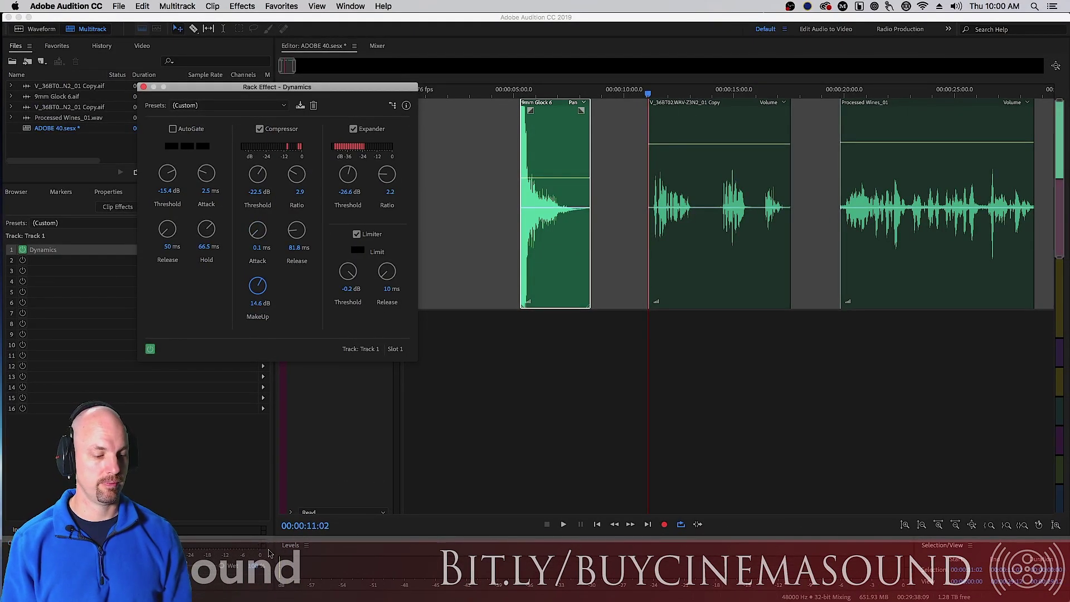
{"action": "left_click", "coordinate": [633, 118]}
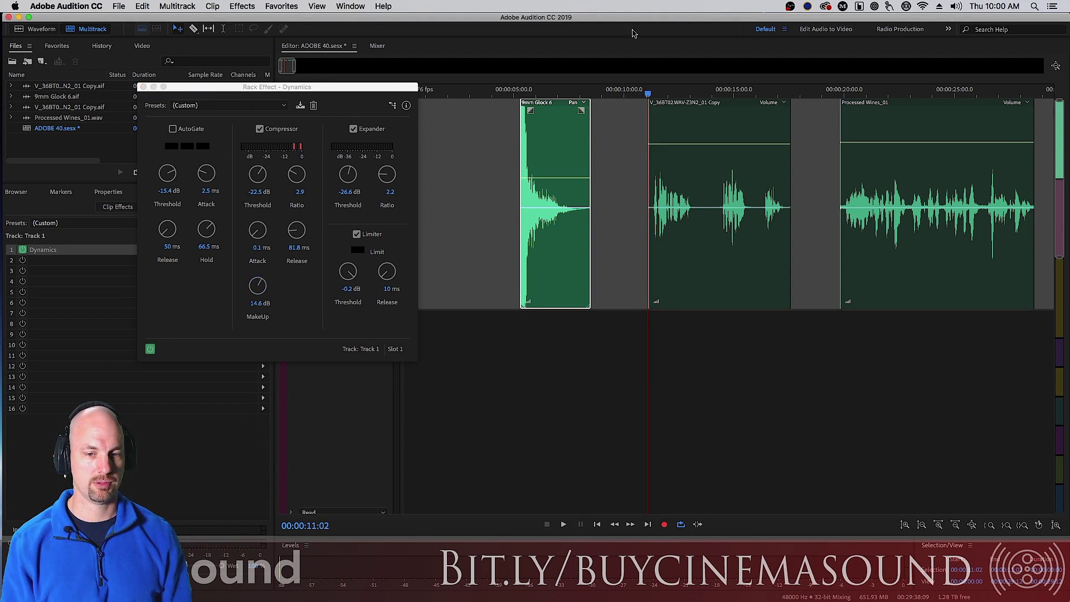
{"action": "key", "text": "space"}
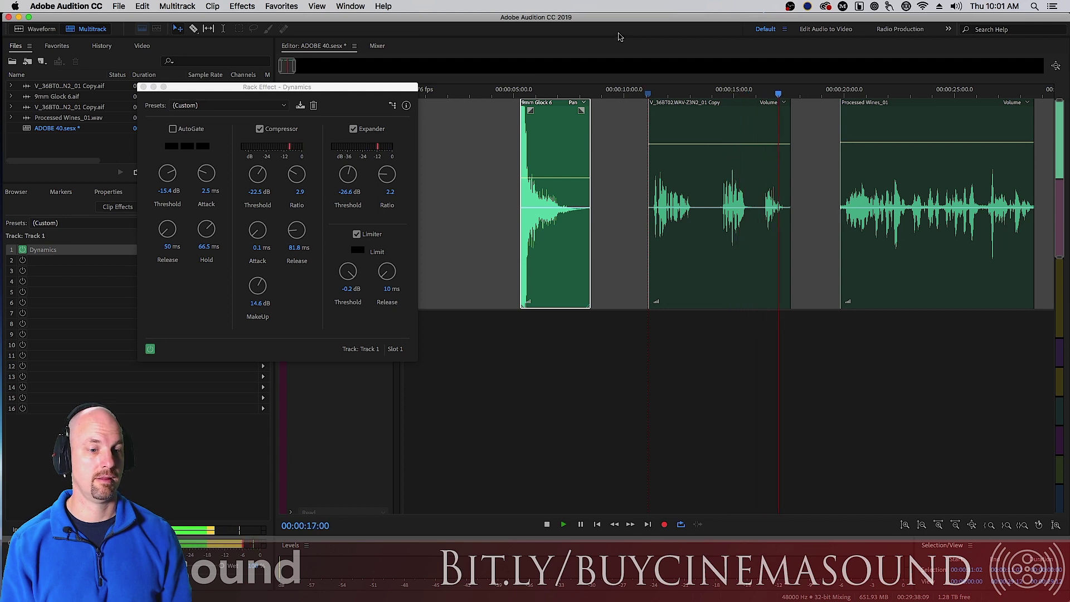
{"action": "key", "text": "space"}
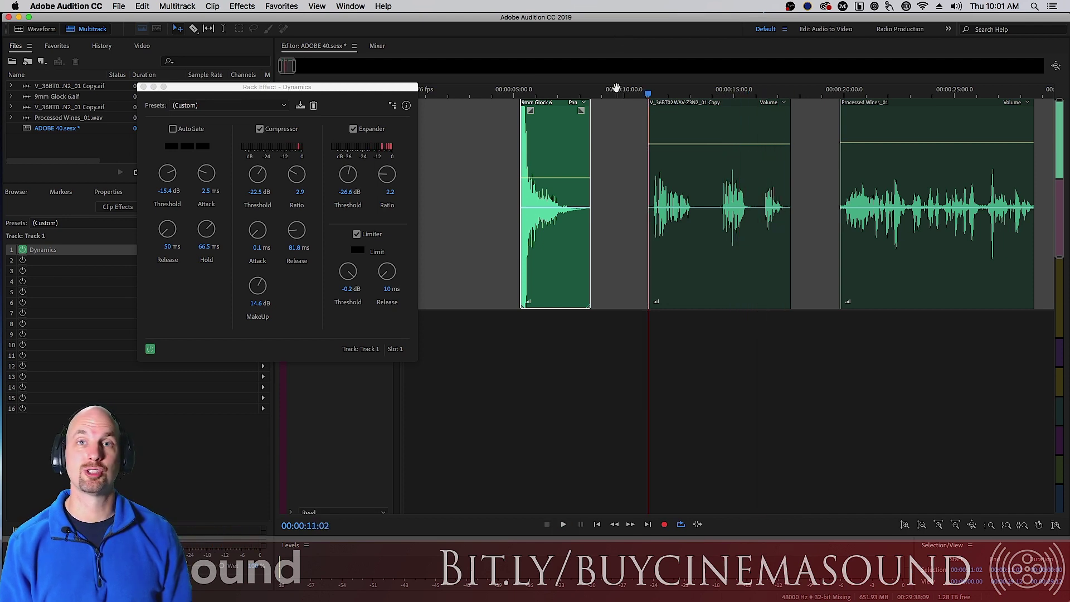